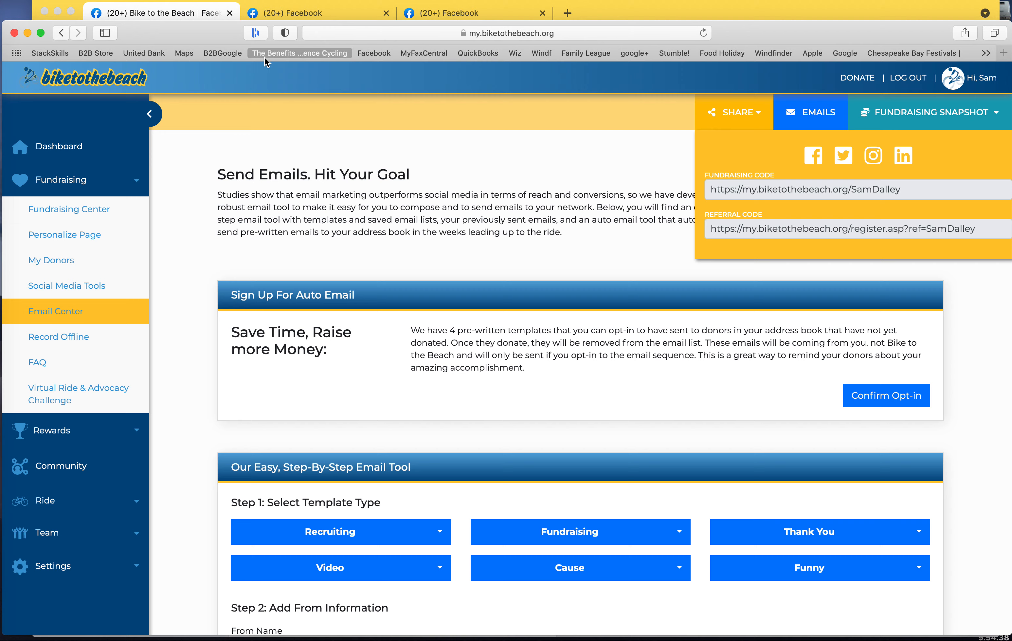
# - Switch to the Facebook window and look over the fundraisers list on the Bike to the Beach page
pyautogui.click(311, 13)
pyautogui.click(187, 13)
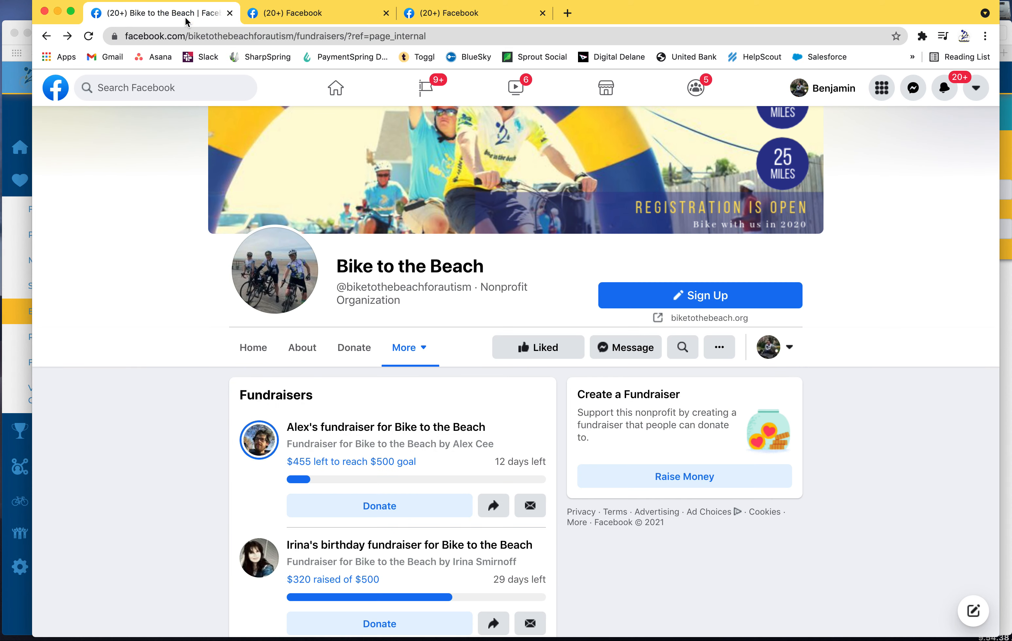
pyautogui.scroll(3, 370, 277)
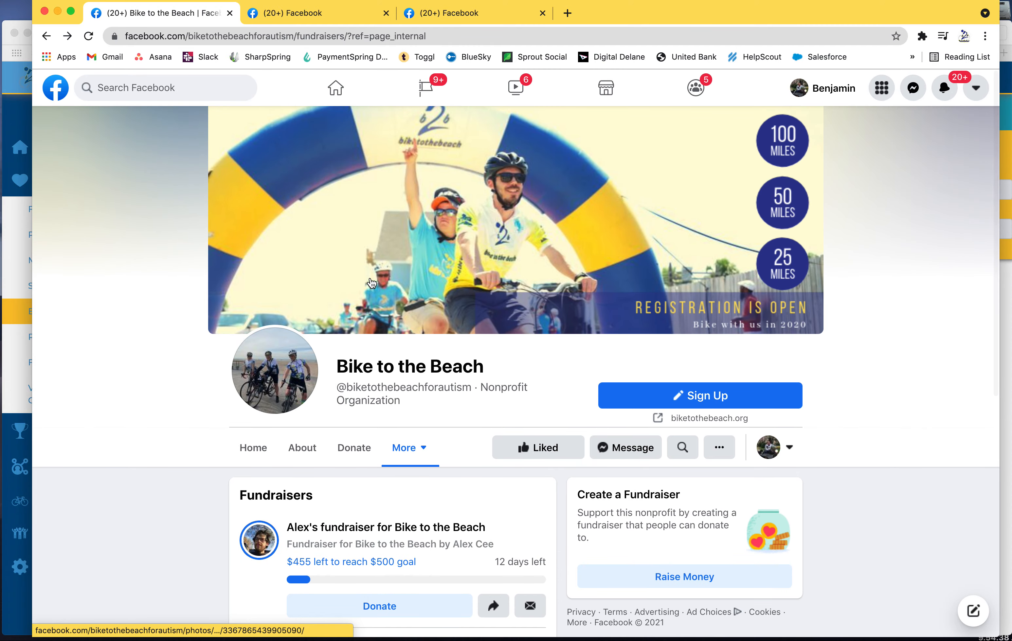
pyautogui.scroll(-5, 372, 282)
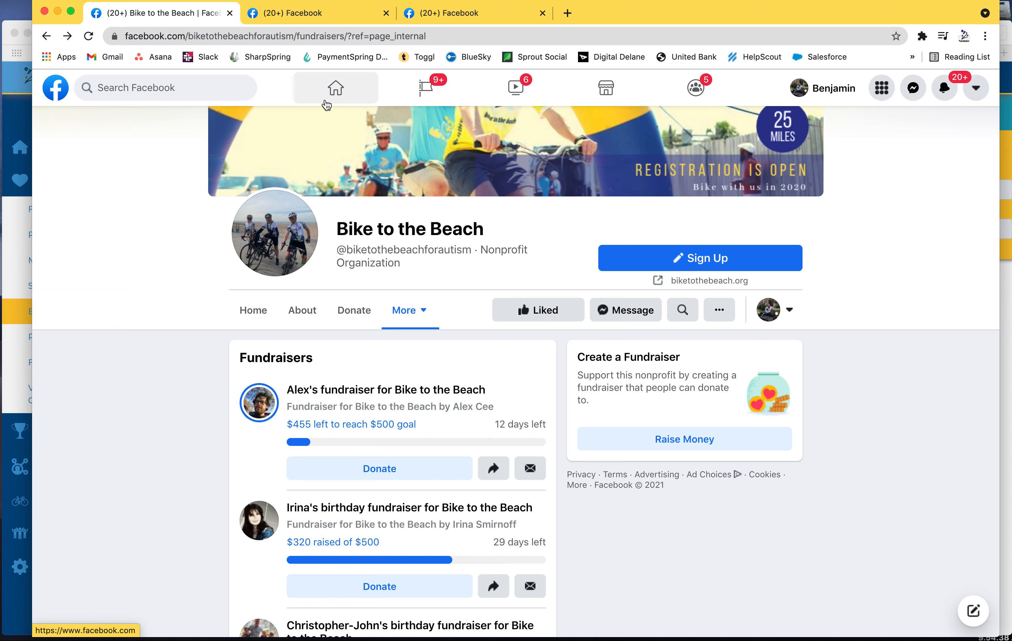
pyautogui.click(328, 36)
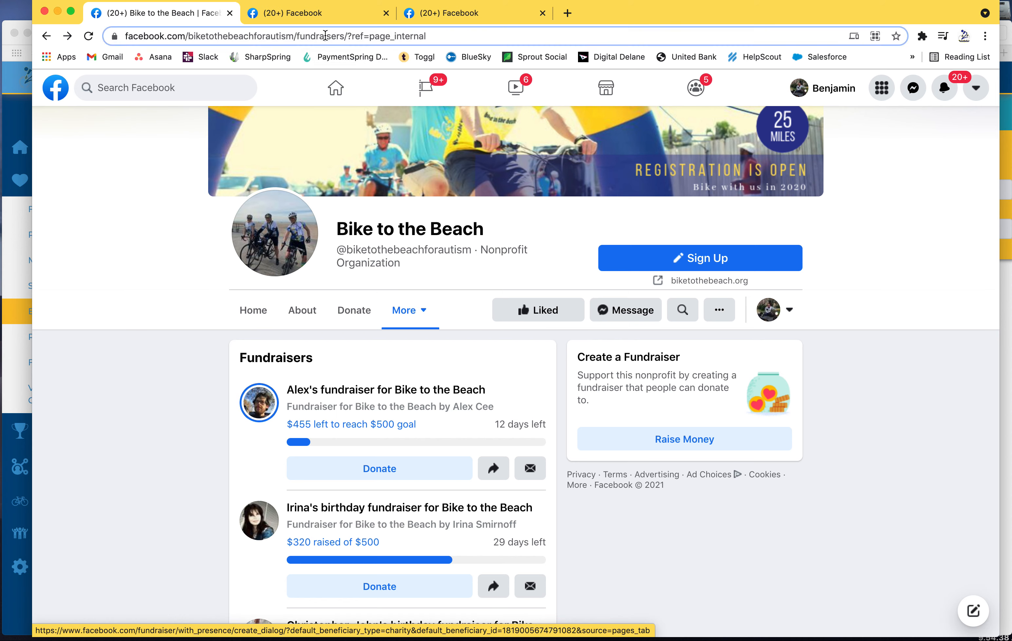
pyautogui.click(307, 35)
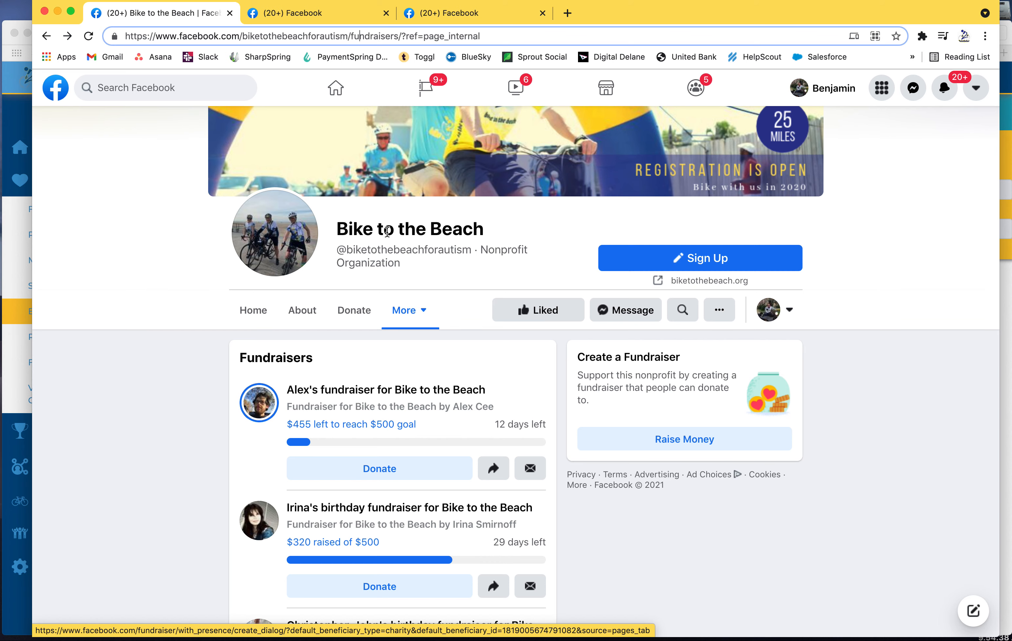
# - Open the Bike to the Beach page's Home section and examine its About details and recent posts
pyautogui.click(255, 312)
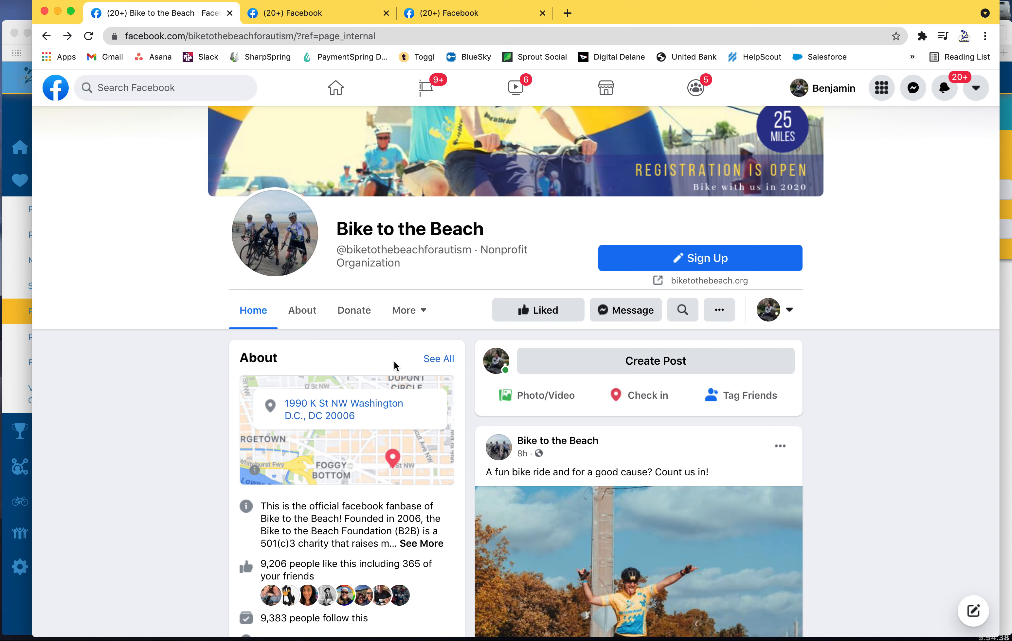
pyautogui.scroll(-5, 578, 371)
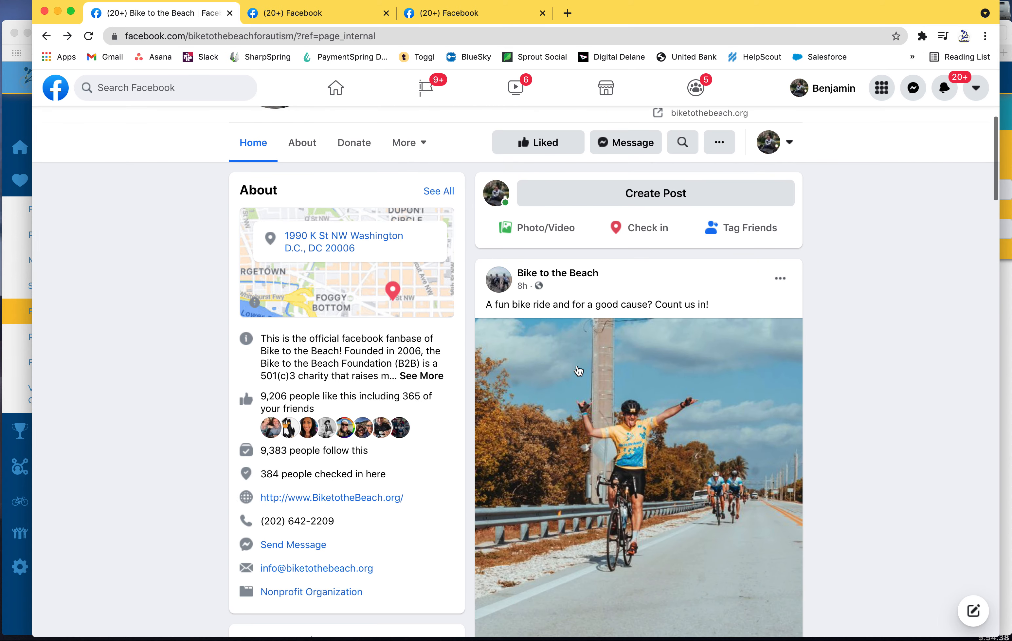
pyautogui.scroll(-10, 666, 365)
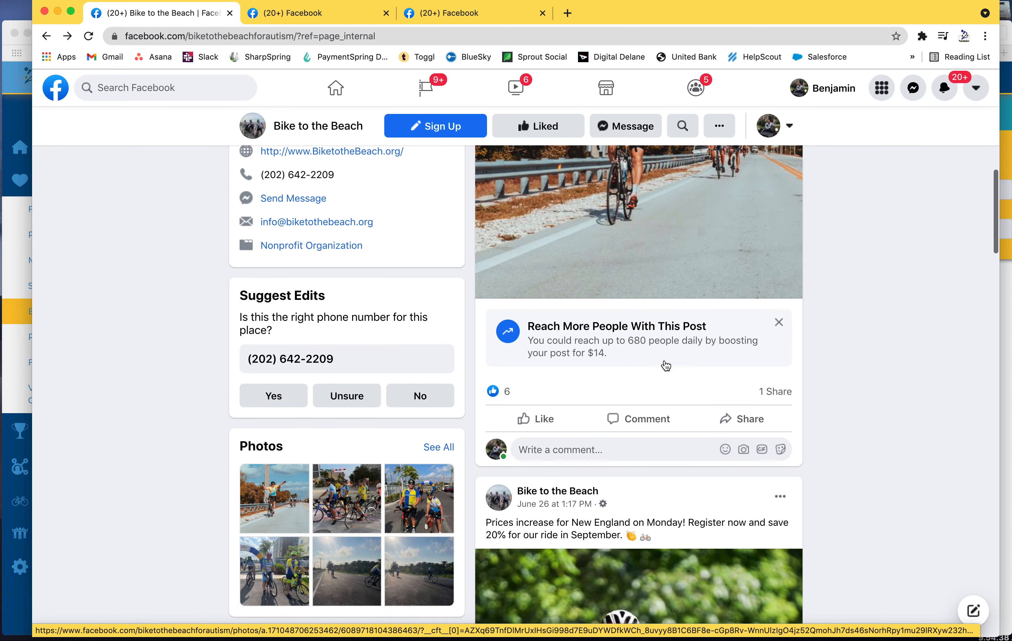
pyautogui.scroll(-5, 665, 365)
pyautogui.scroll(5, 666, 365)
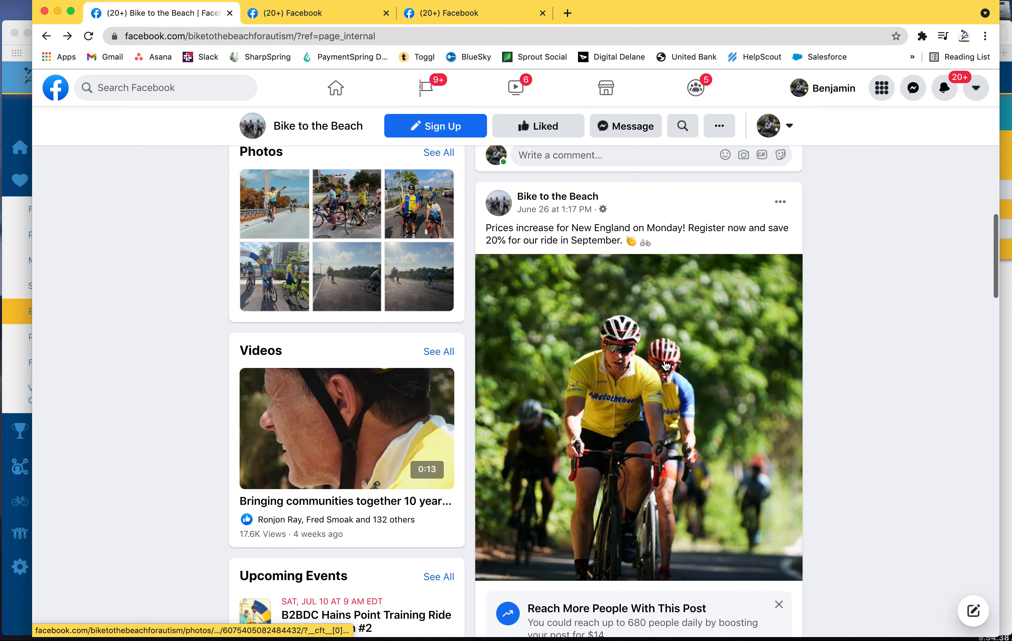
pyautogui.scroll(12, 442, 276)
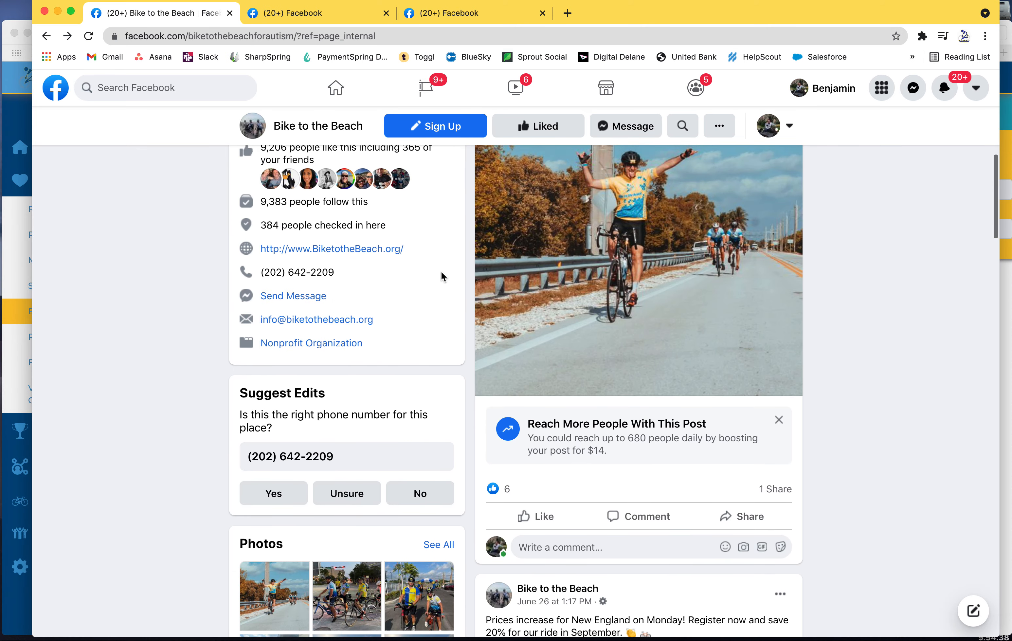
pyautogui.scroll(3, 441, 273)
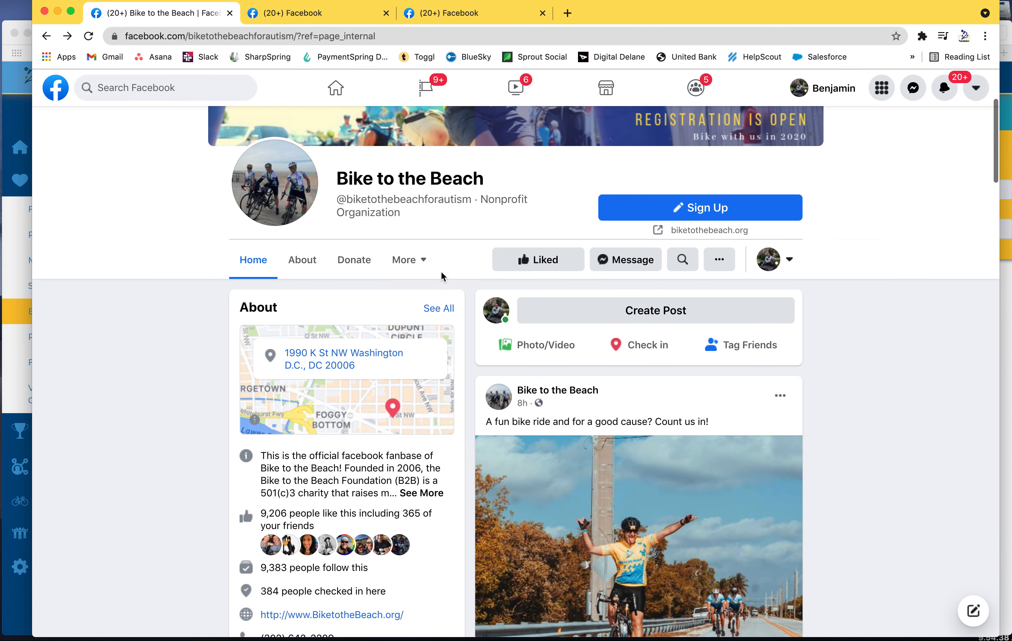
pyautogui.scroll(4, 543, 278)
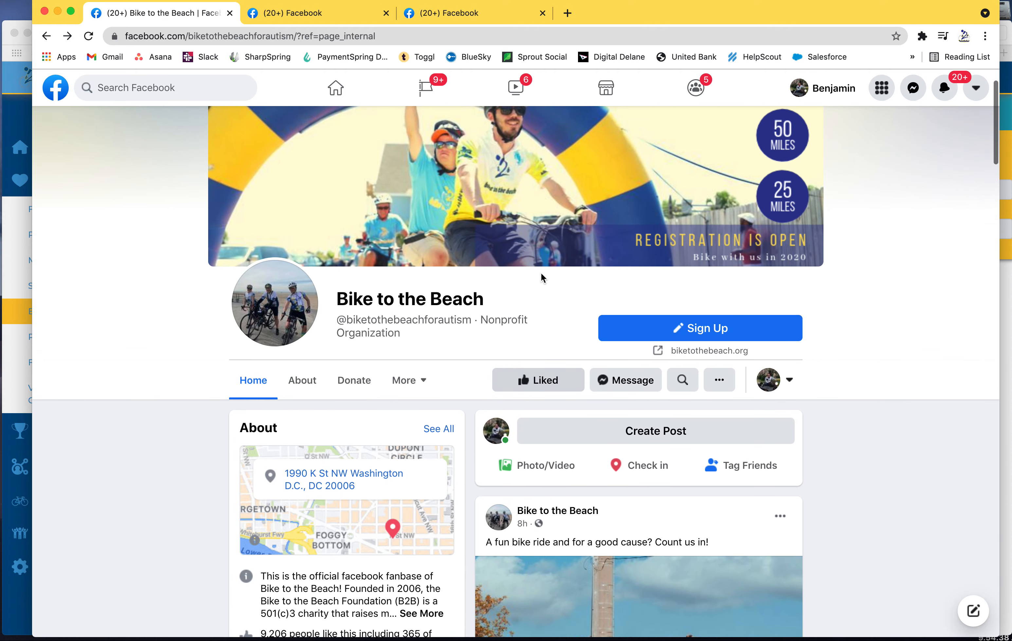
# - Open the Bike to the Beach page's Groups section and review the linked regional groups
pyautogui.click(412, 408)
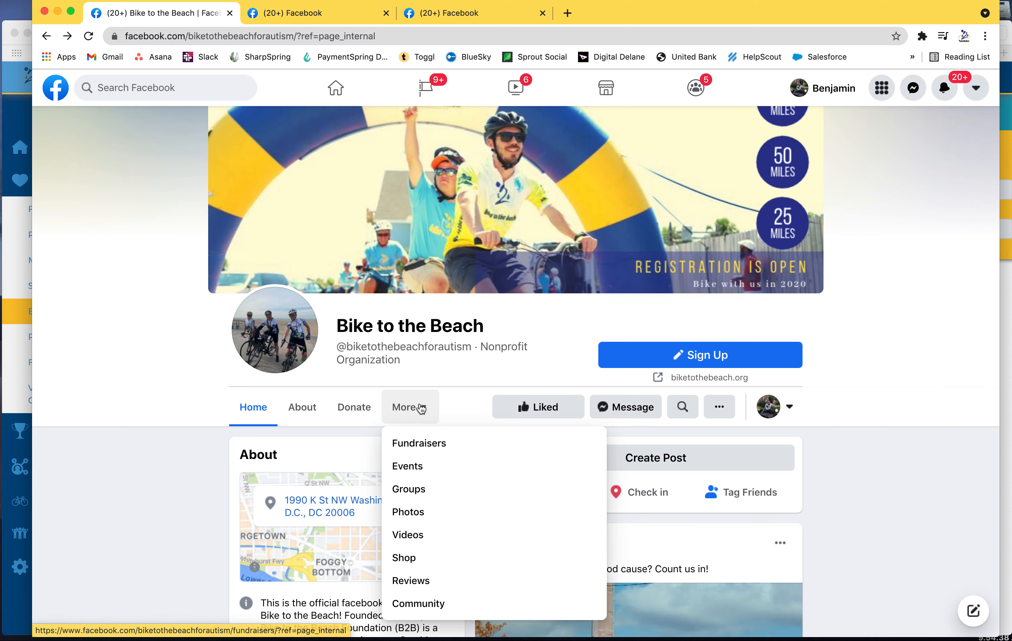
pyautogui.click(410, 490)
pyautogui.scroll(-1, 406, 372)
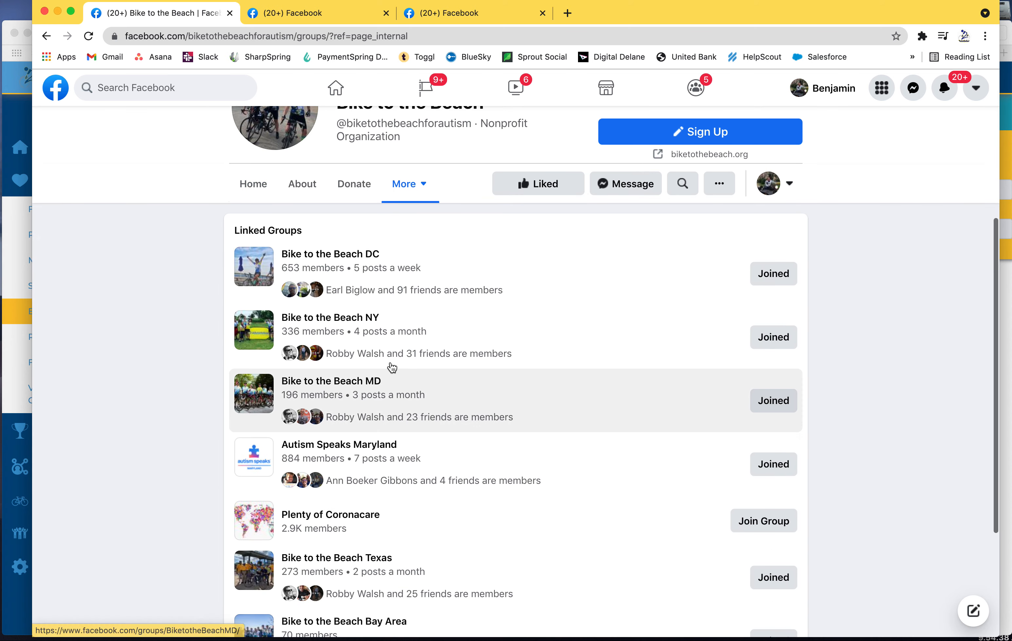
pyautogui.scroll(-3, 323, 355)
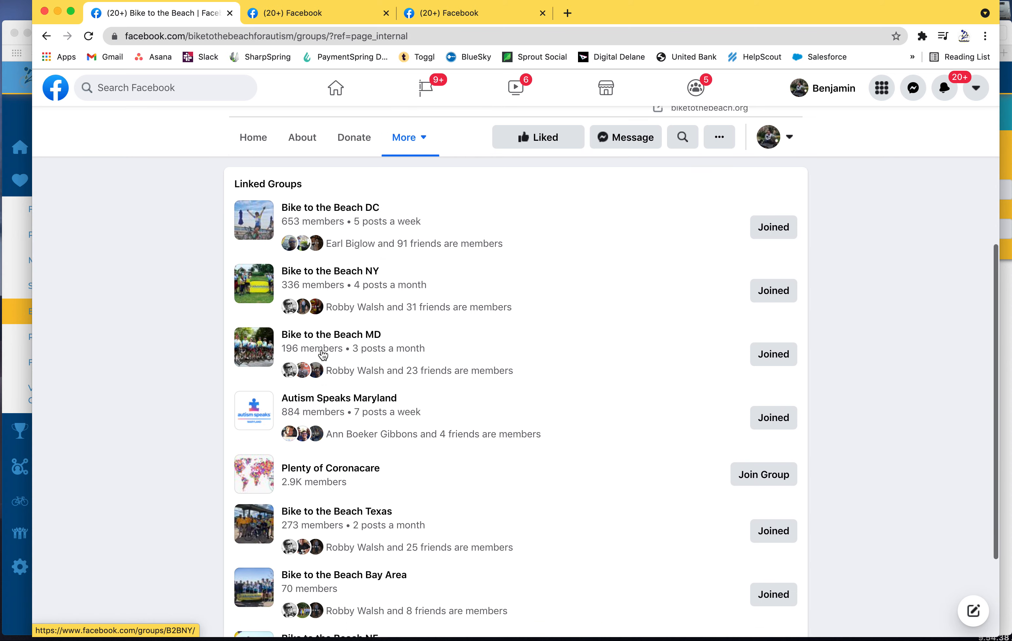
pyautogui.scroll(2, 322, 351)
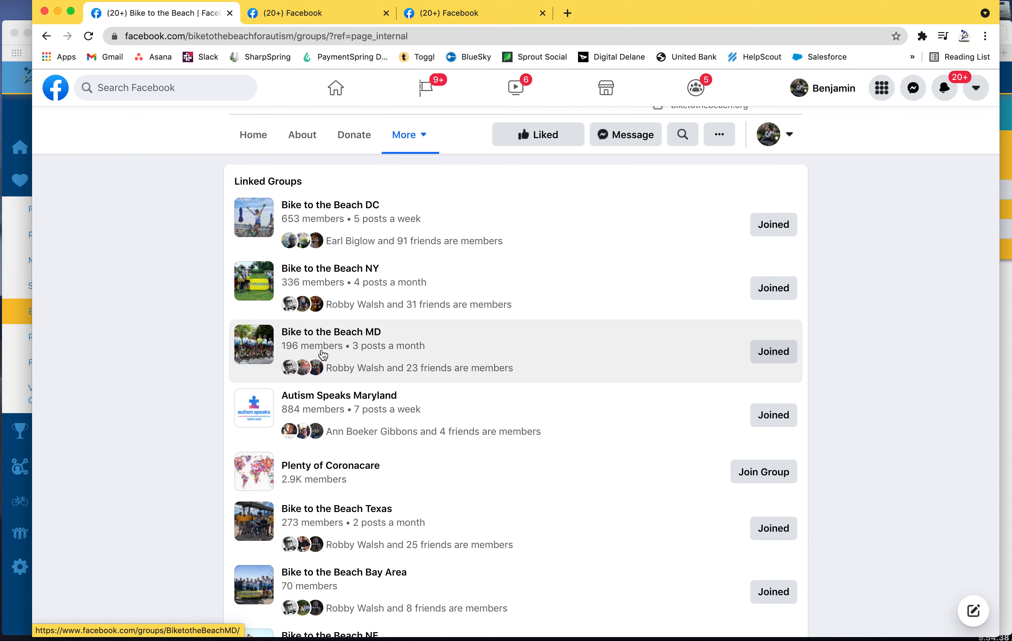
pyautogui.scroll(5, 322, 352)
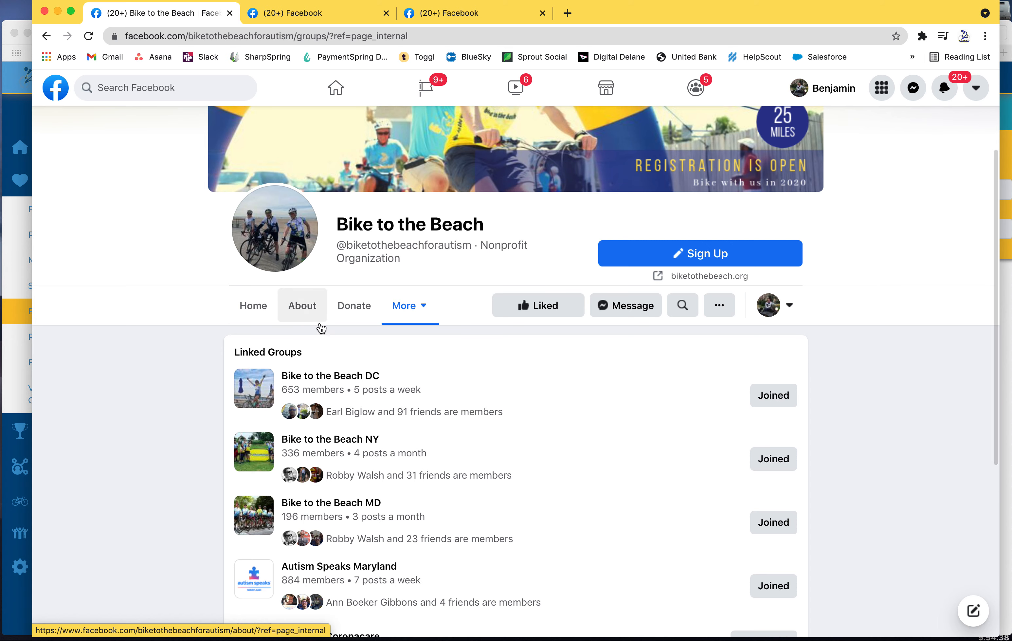
# - Return to the Bike to the Beach page's Home section and open its Fundraisers section
pyautogui.click(253, 306)
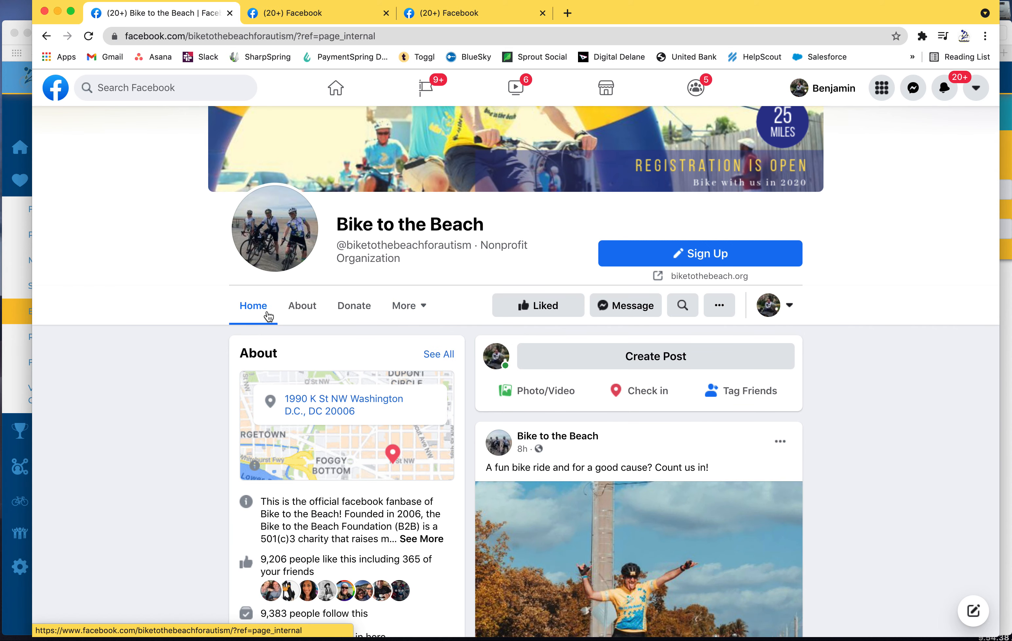
pyautogui.click(424, 308)
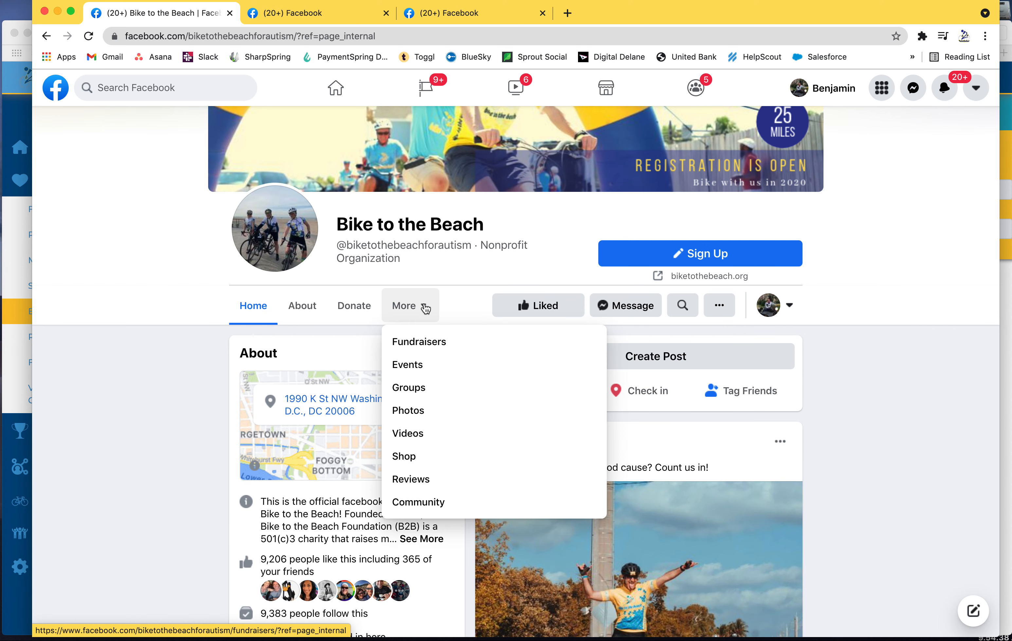
pyautogui.click(425, 342)
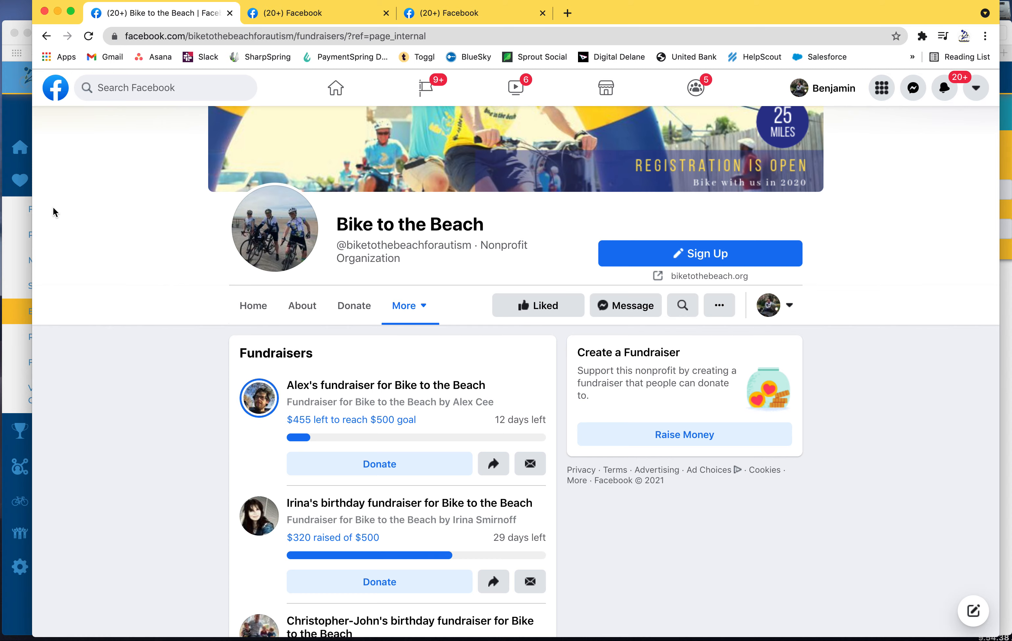
# - Switch to the Bike to the Beach participant site, open the Dashboard, and view the rider's personal fundraising page in a new tab
pyautogui.click(23, 164)
pyautogui.click(44, 155)
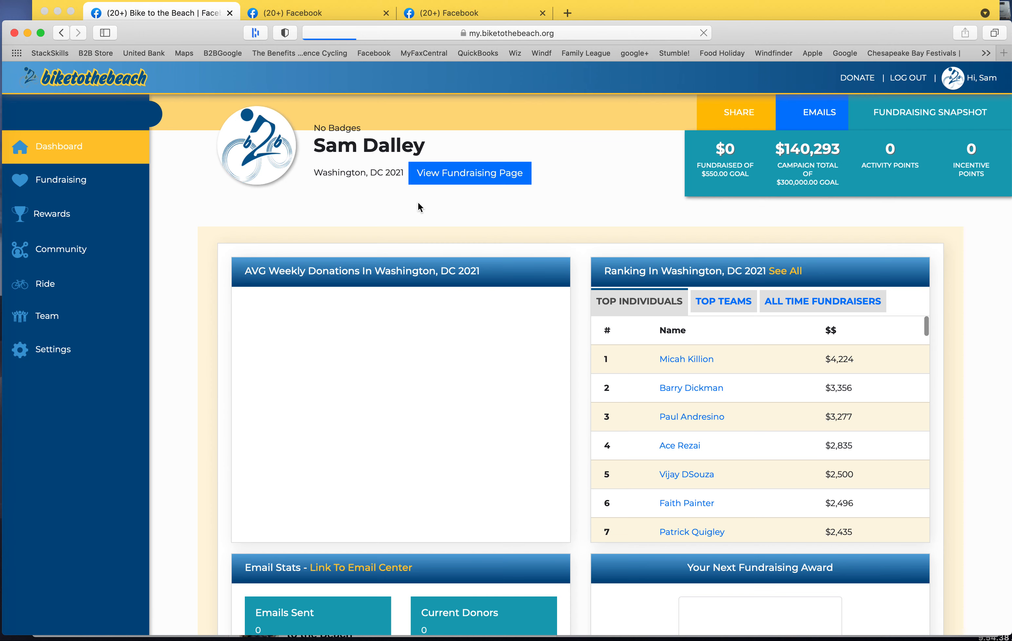
pyautogui.rightClick(458, 178)
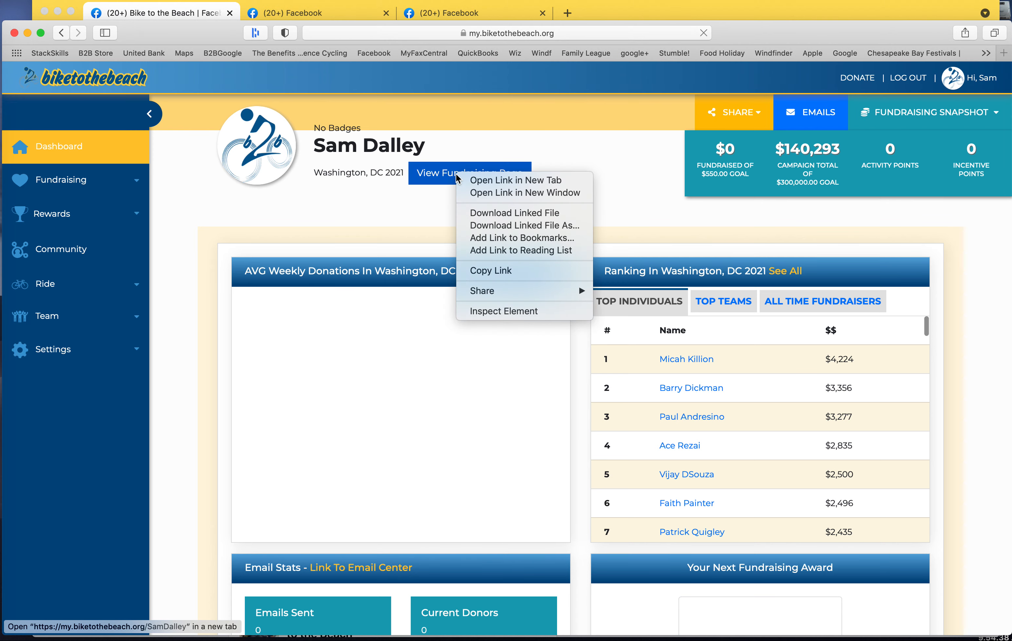
pyautogui.click(423, 131)
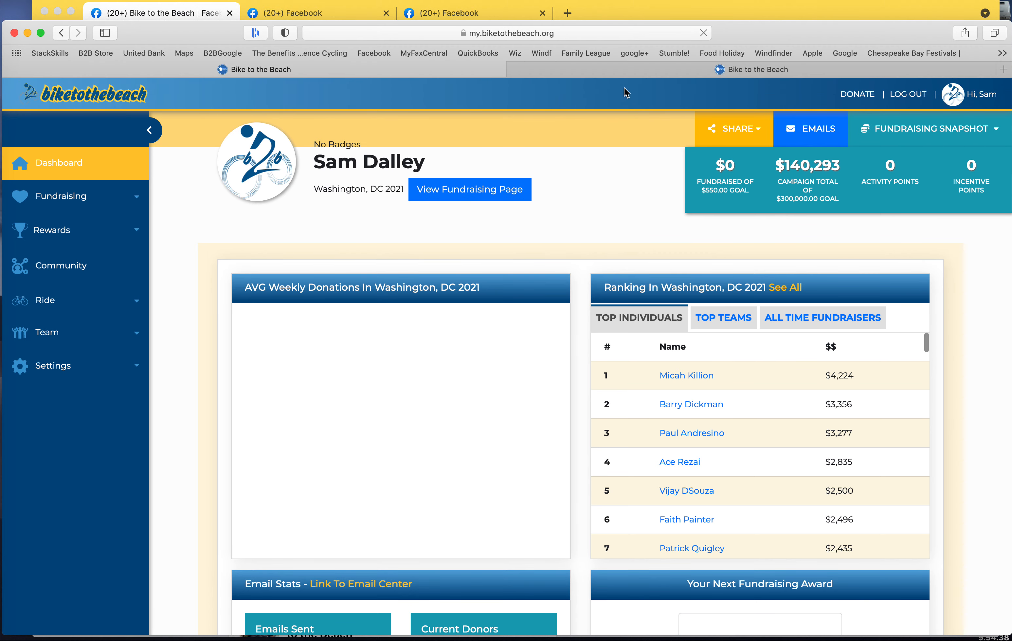
pyautogui.click(635, 73)
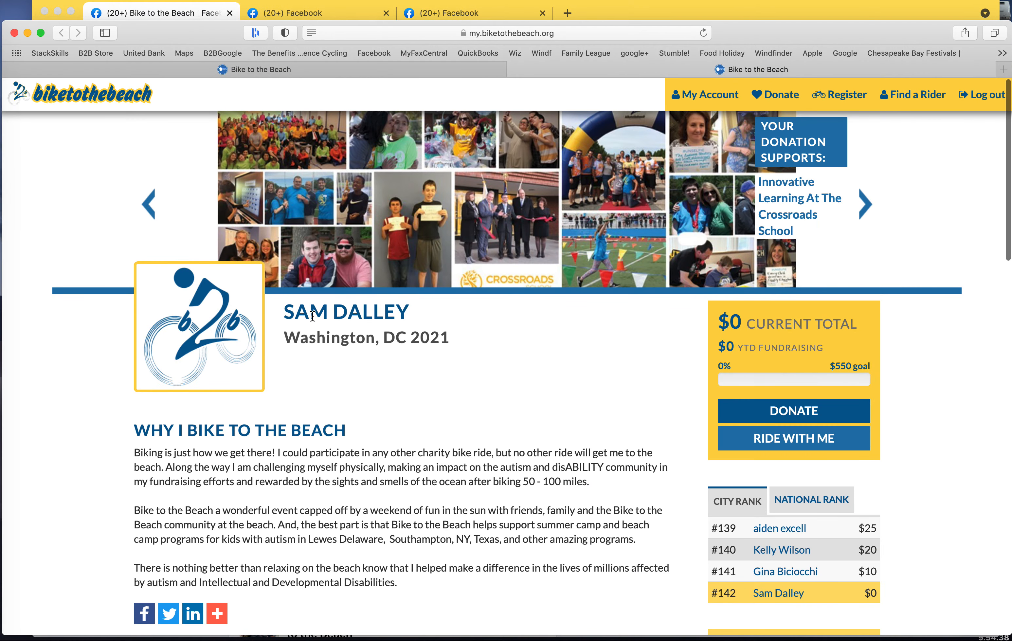
# - Open the donation form from the rider's fundraising page and look over its recipient, amount and donor fields
pyautogui.scroll(-3, 507, 334)
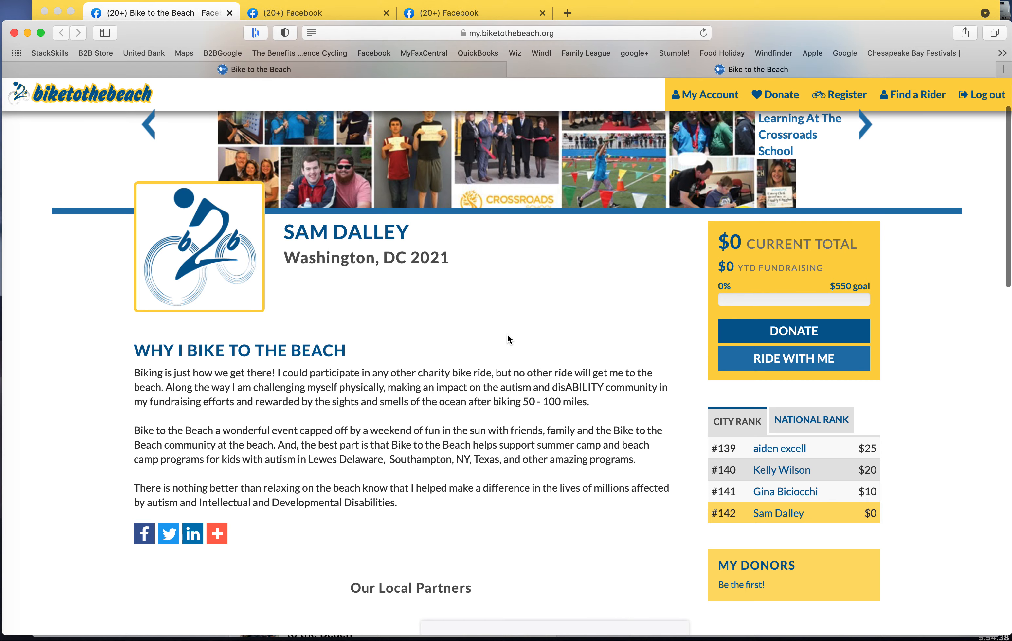
pyautogui.click(791, 332)
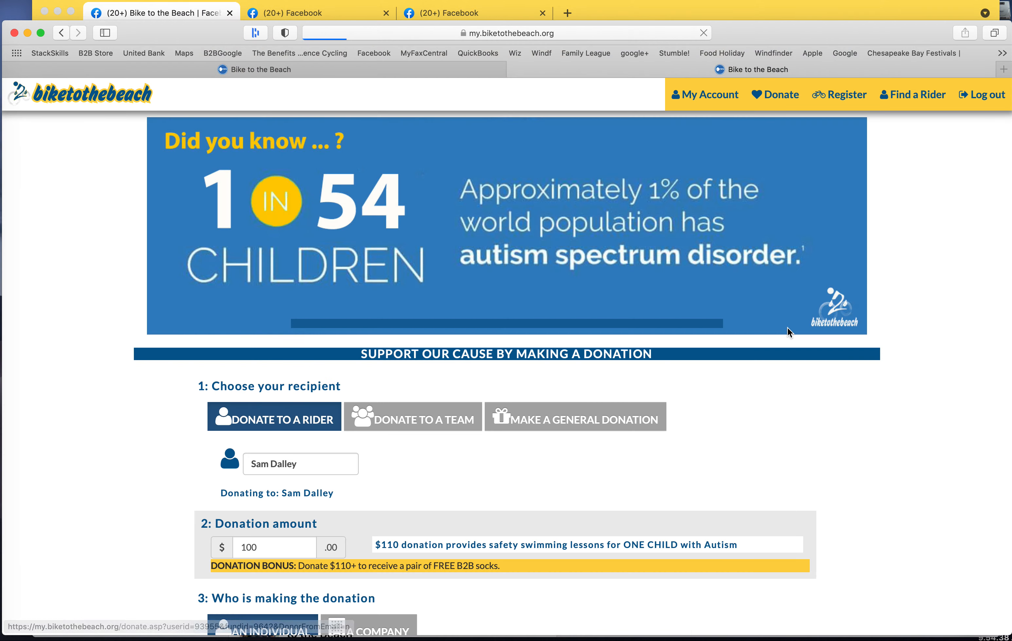
pyautogui.scroll(-3, 361, 365)
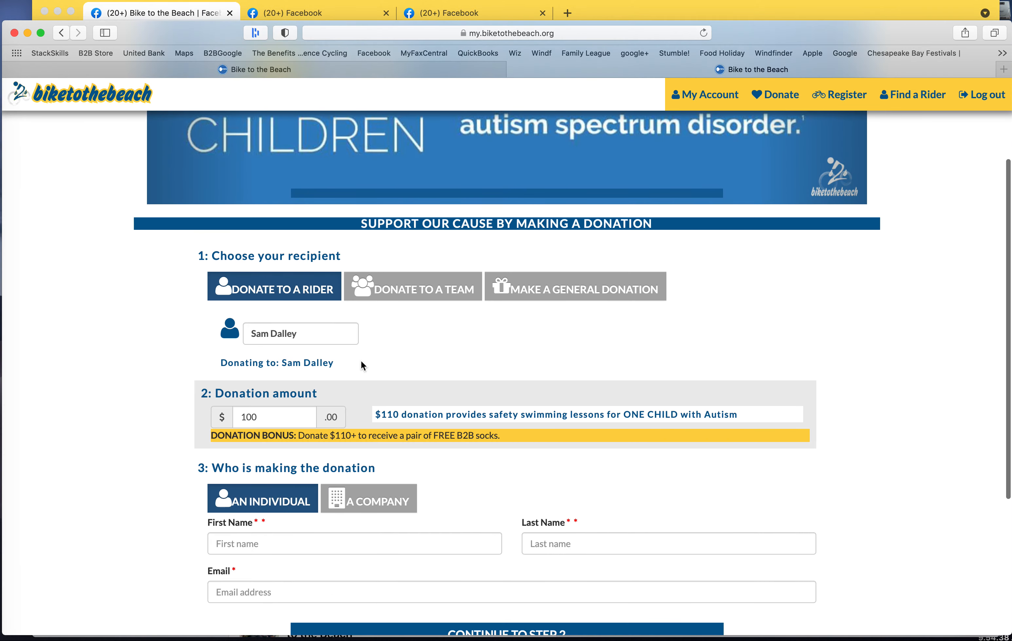
# - Return to the Dashboard and review the Washington, DC 2021 rankings for top individuals and top teams
pyautogui.click(260, 69)
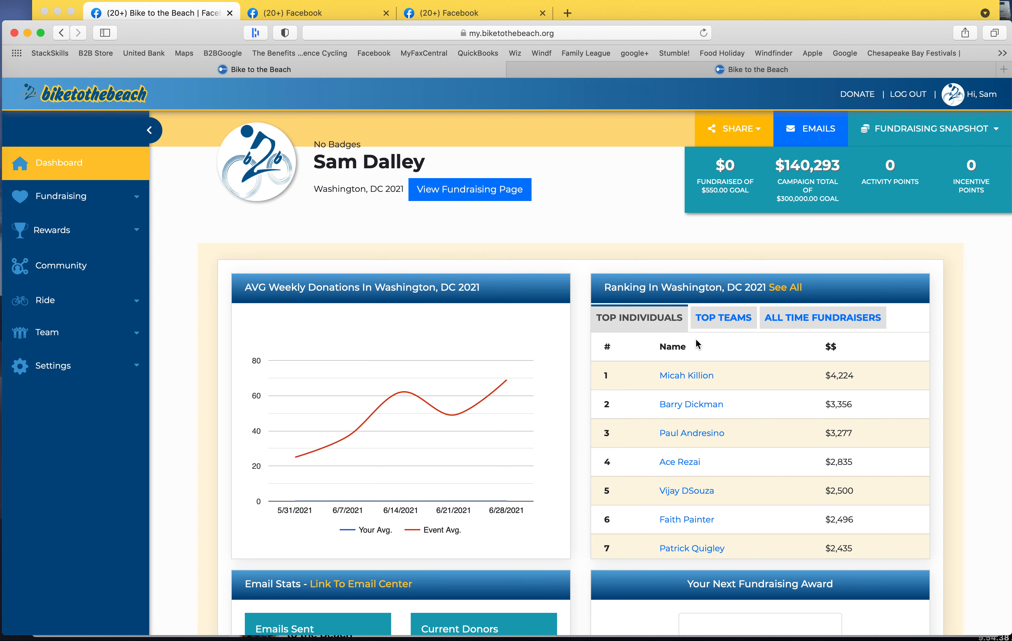
pyautogui.scroll(-20, 765, 440)
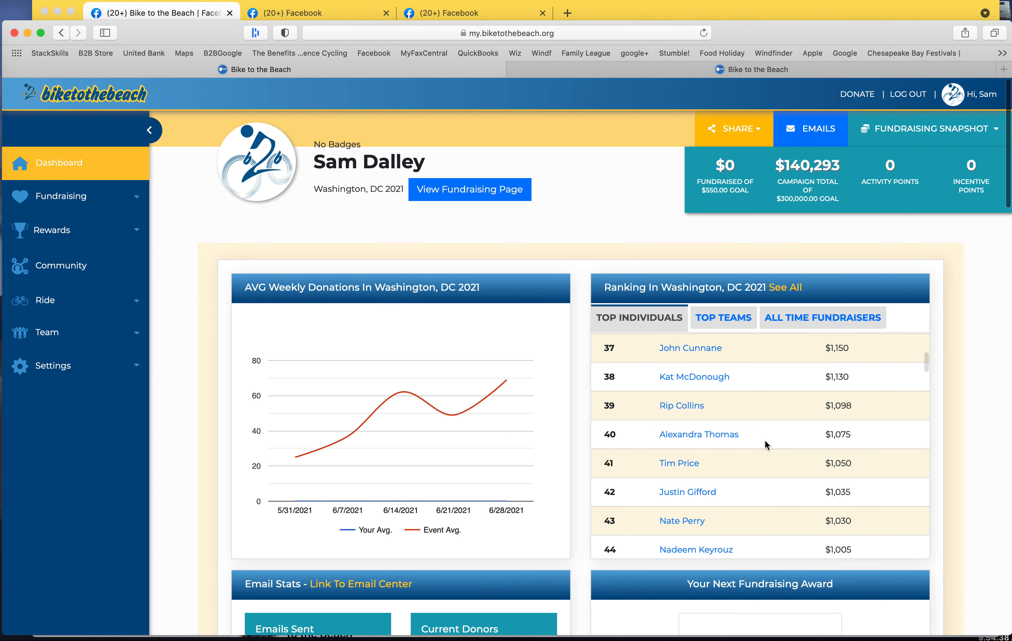
pyautogui.click(714, 321)
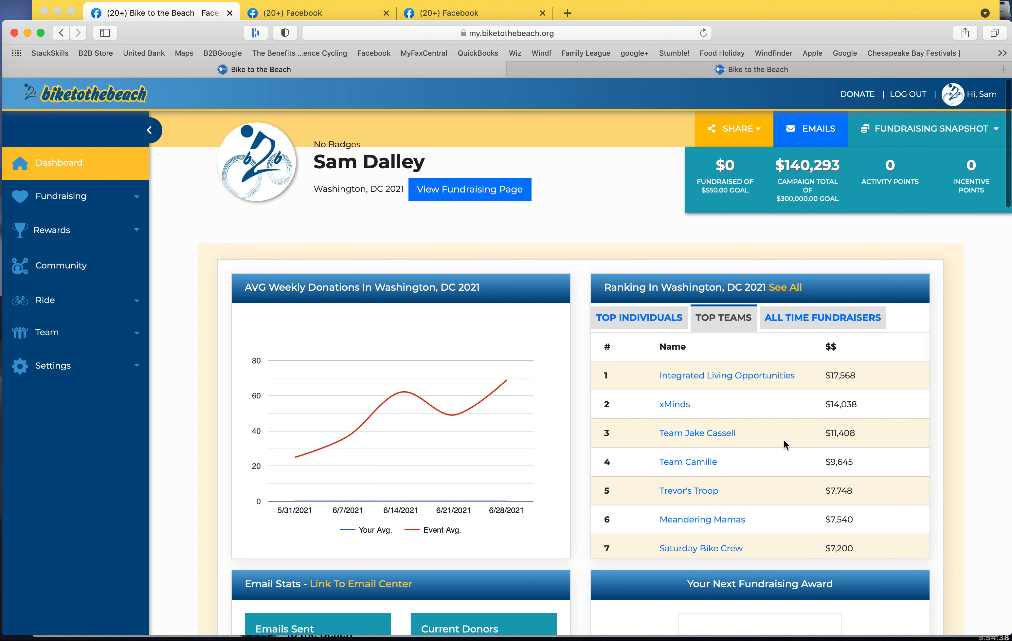
pyautogui.scroll(-3, 839, 463)
pyautogui.scroll(3, 839, 464)
# - Open the Record Offline donation page from the Fundraising section in a new tab, and return to the Dashboard
pyautogui.click(54, 201)
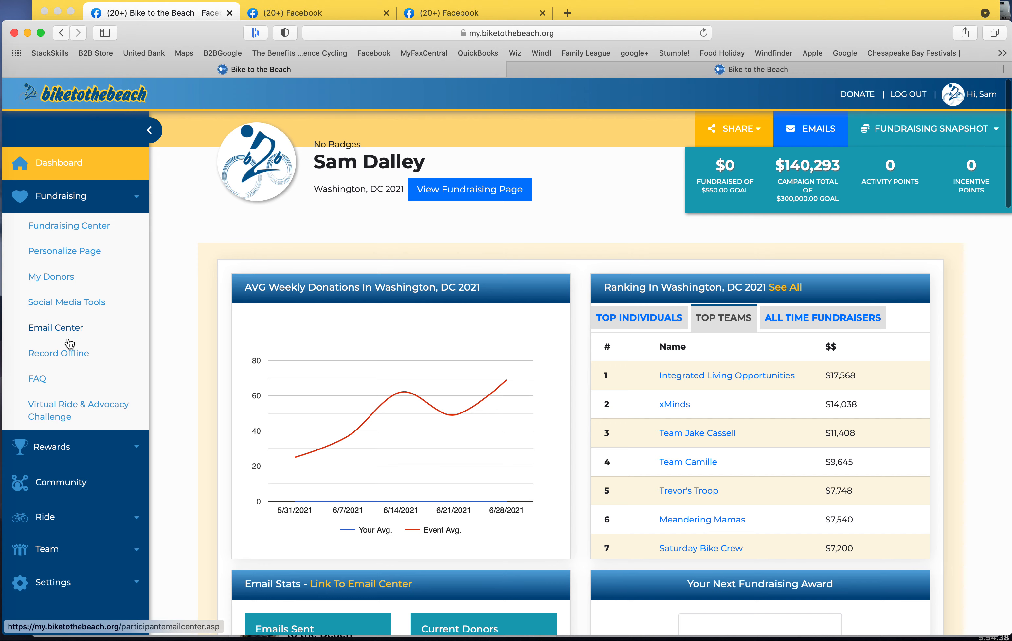
pyautogui.keyDown('super'); pyautogui.click(66, 356); pyautogui.keyUp('super')
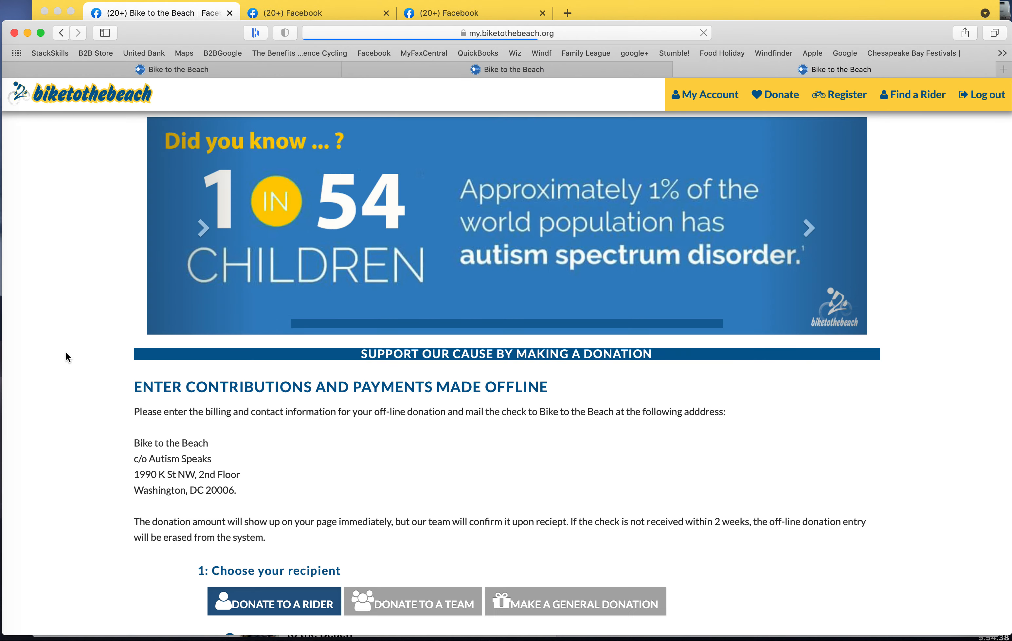
pyautogui.click(229, 75)
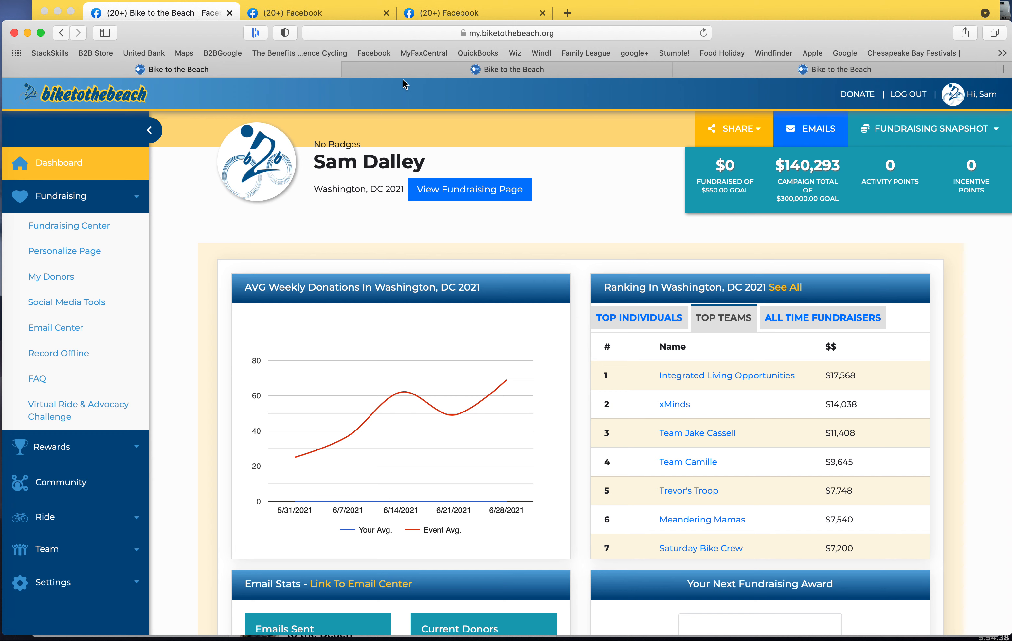
# - Switch to Facebook, view the open individual fundraiser, and return to the Bike to the Beach fundraisers list
pyautogui.click(323, 16)
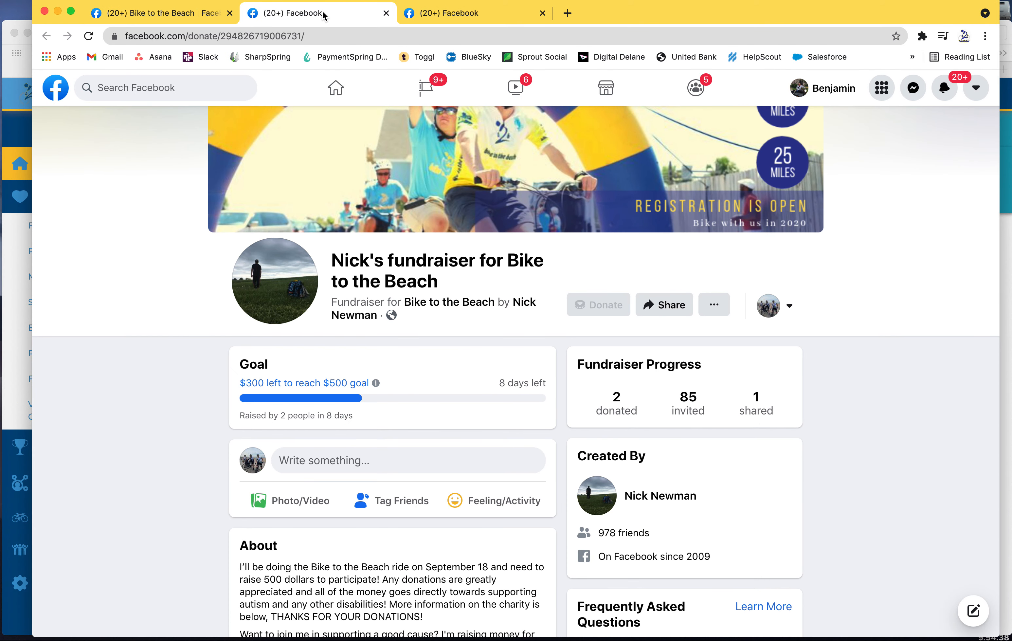
pyautogui.click(168, 18)
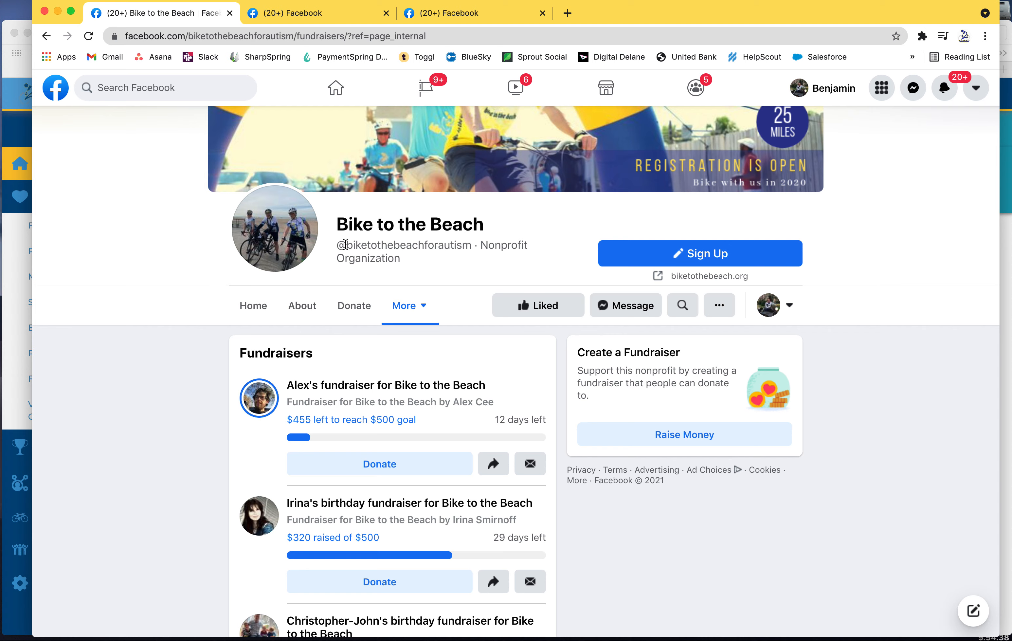
# - Check the draft fundraiser already open, return to Bike to the Beach's Facebook page, and reopen its Fundraisers section from the page's home
pyautogui.click(449, 15)
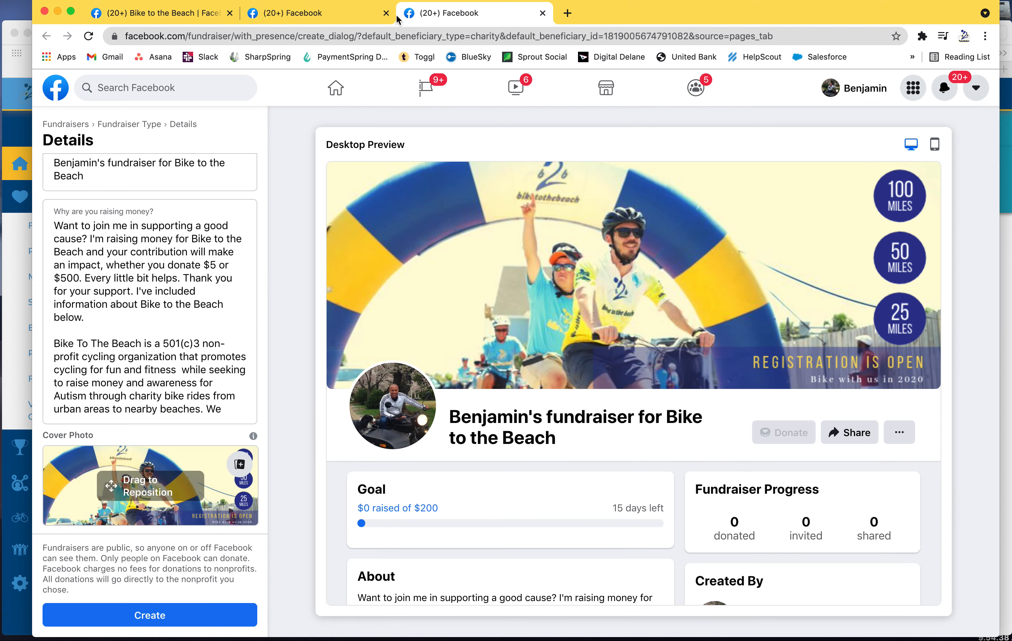
pyautogui.click(163, 16)
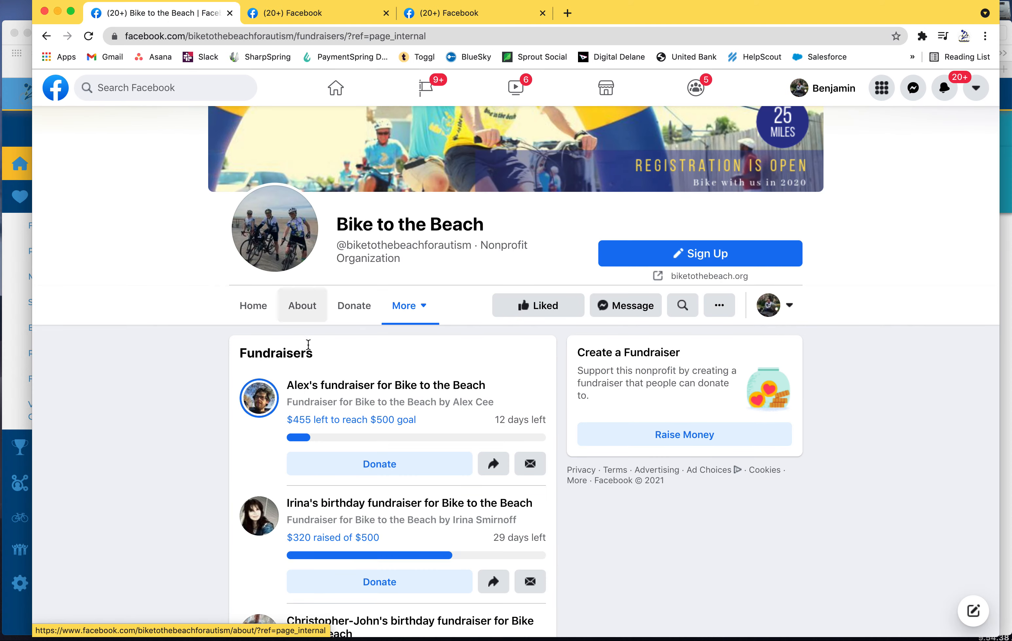
pyautogui.click(260, 311)
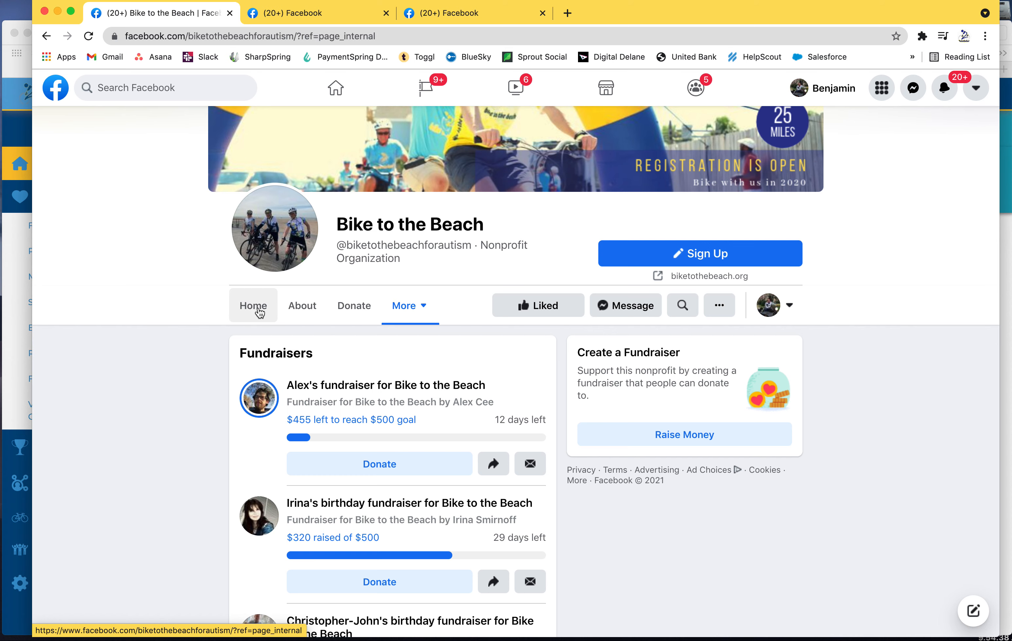
pyautogui.click(413, 305)
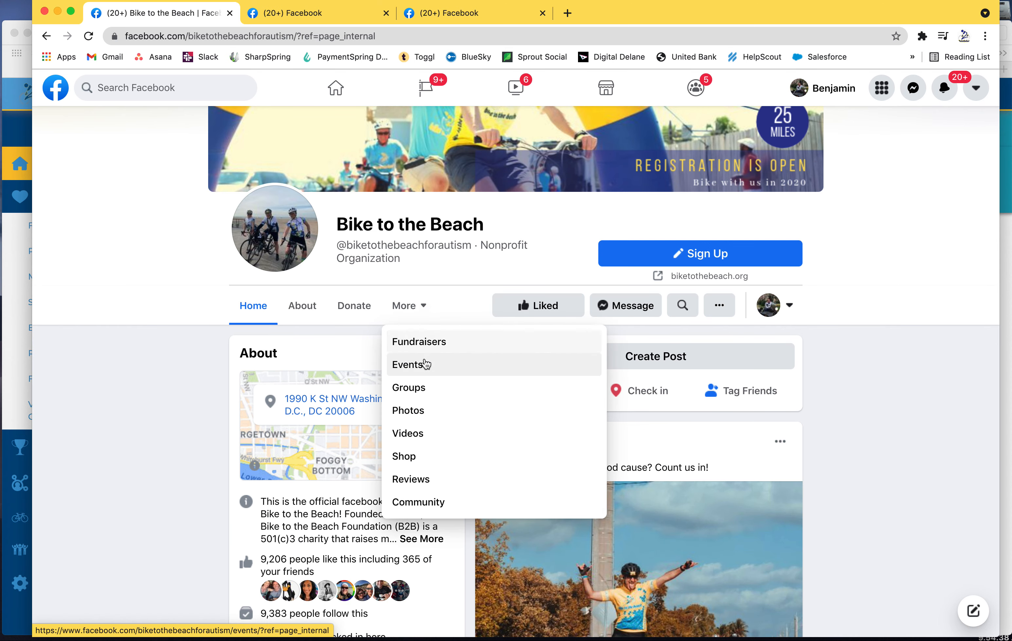
pyautogui.click(419, 342)
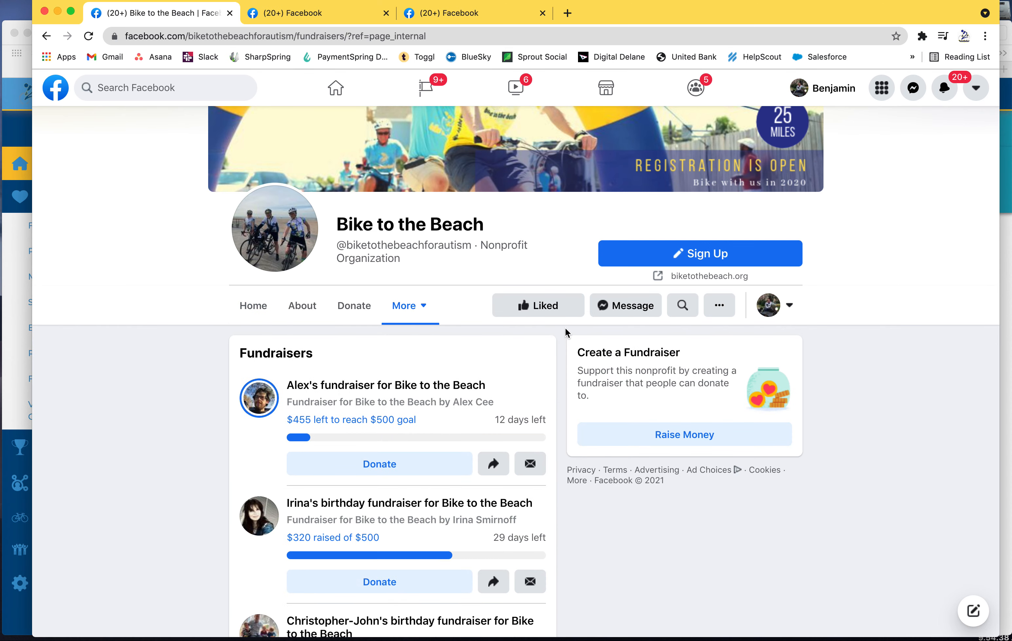
# - Look through the existing fundraisers for Bike to the Beach and start creating a new one for the nonprofit
pyautogui.scroll(-6, 486, 386)
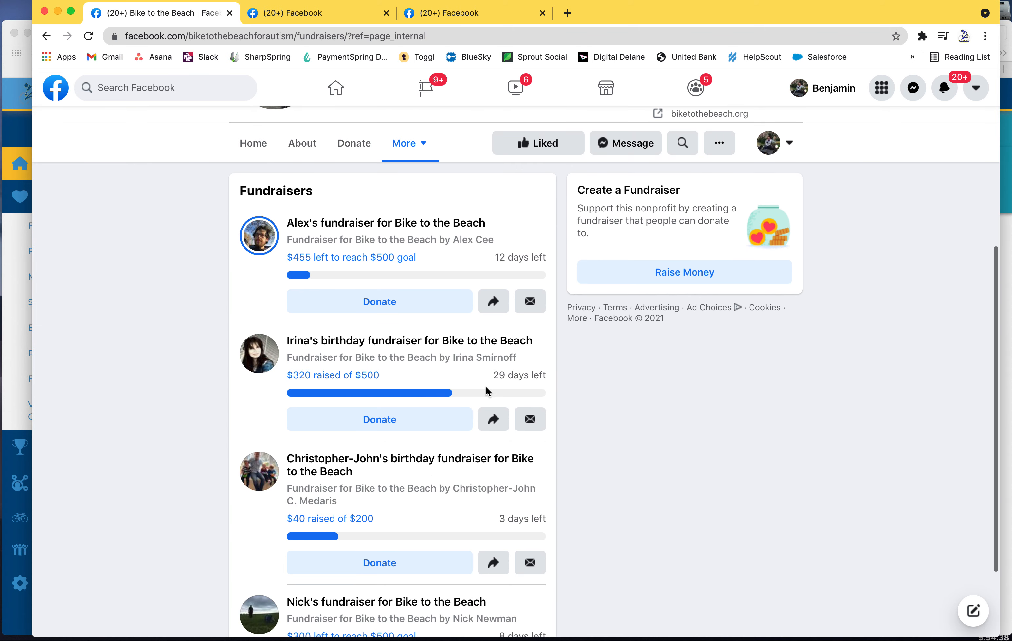
pyautogui.scroll(3, 485, 385)
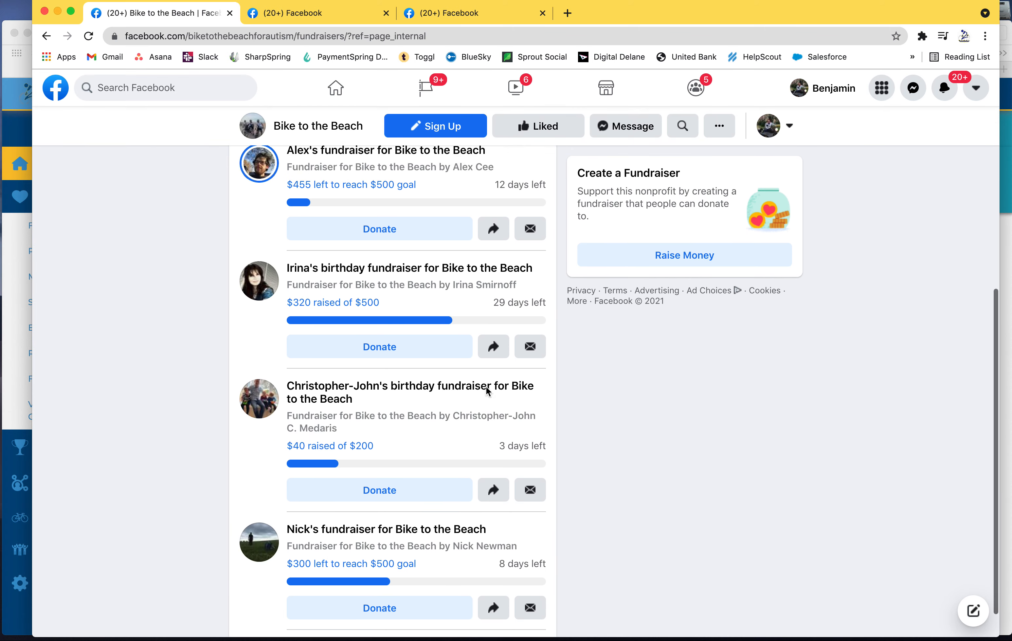
pyautogui.scroll(1, 486, 385)
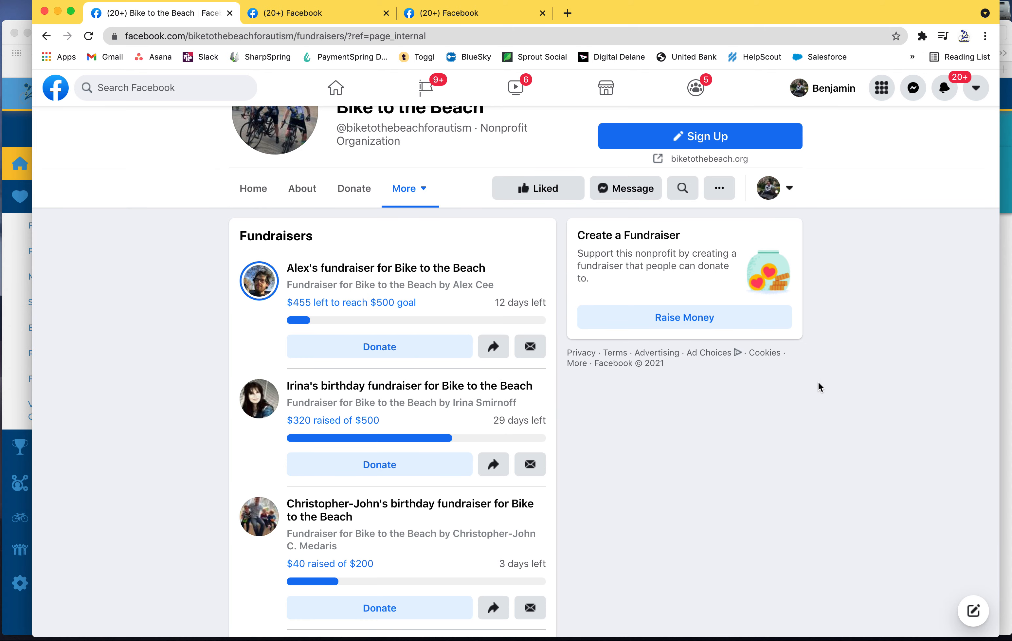
pyautogui.scroll(4, 870, 327)
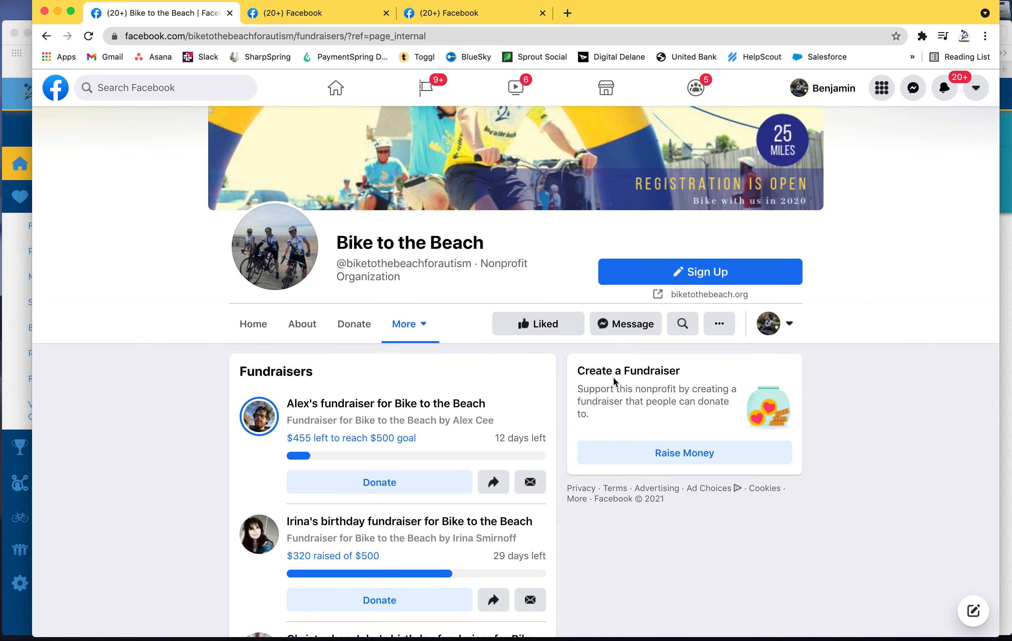
pyautogui.moveTo(582, 372); pyautogui.dragTo(679, 372)
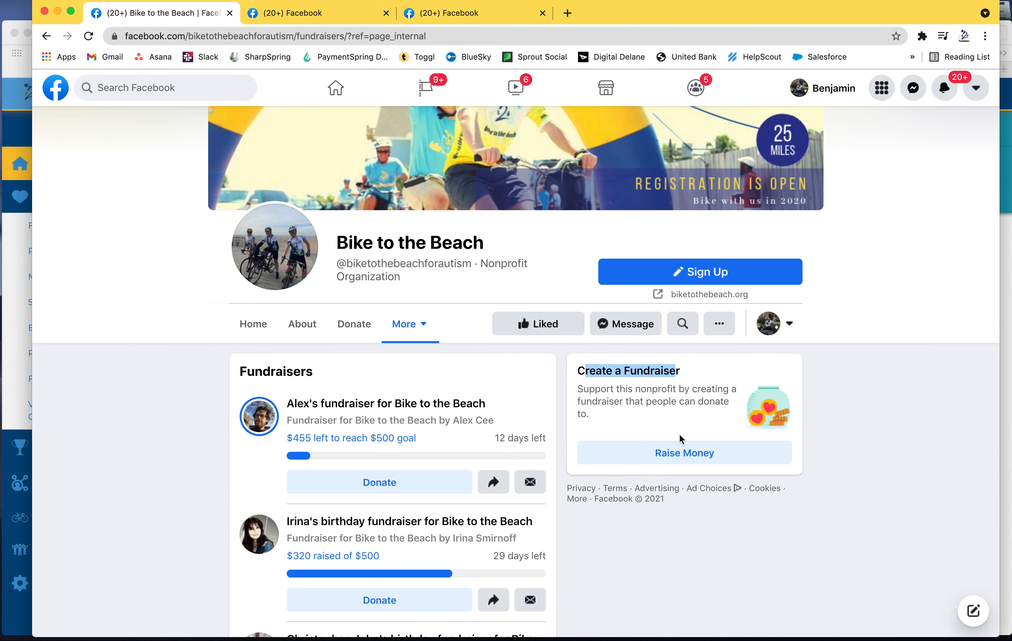
pyautogui.click(683, 460)
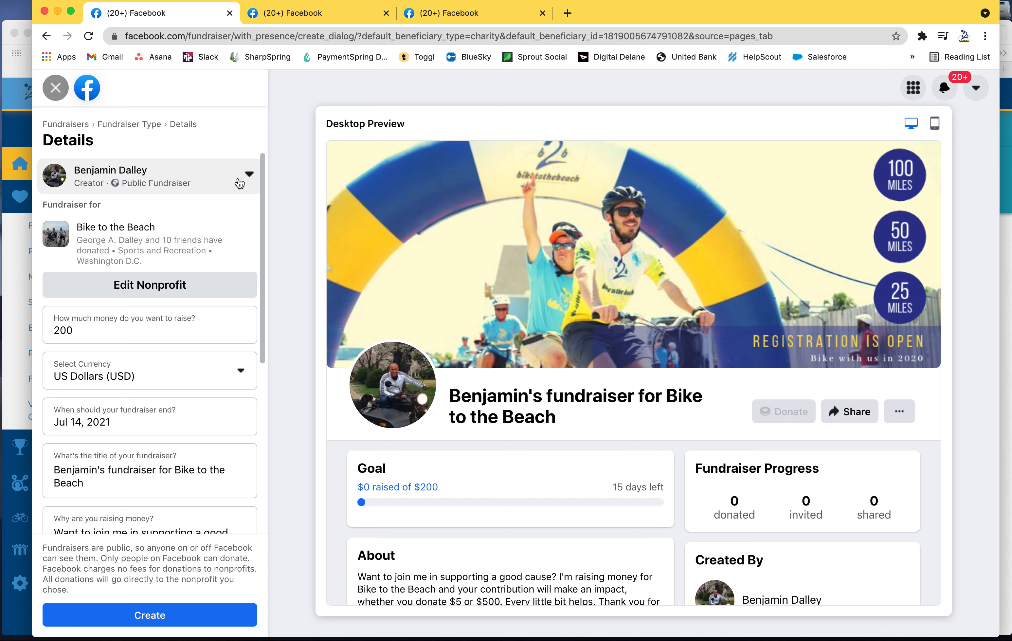
# - Set the new fundraiser's goal to 500 US dollars and its end date to Aug 1, 2021
pyautogui.doubleClick(166, 333)
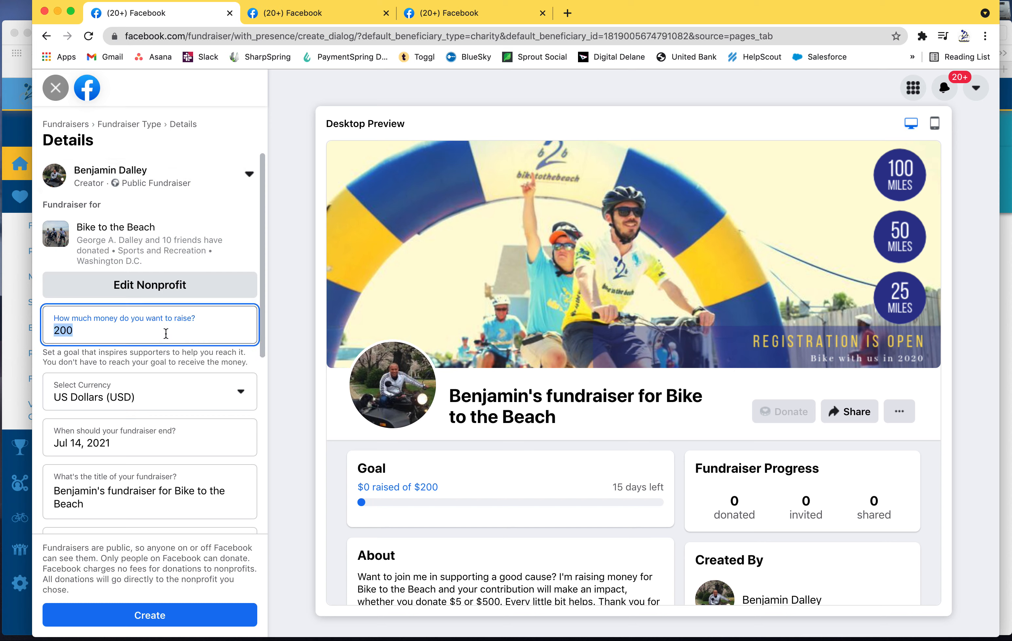
pyautogui.write('500')
pyautogui.scroll(-4, 121, 283)
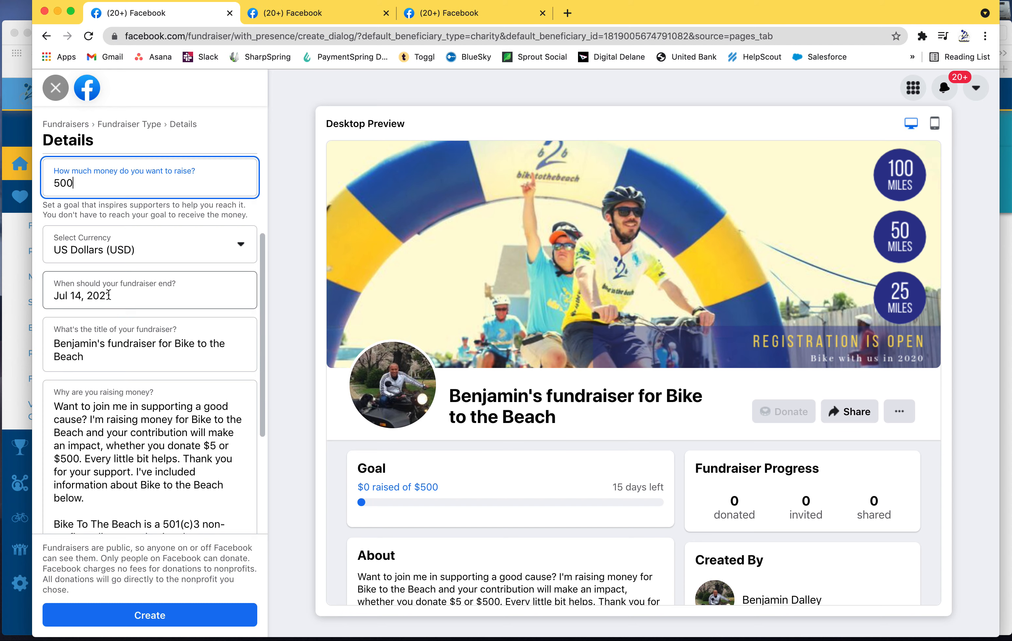
pyautogui.click(108, 293)
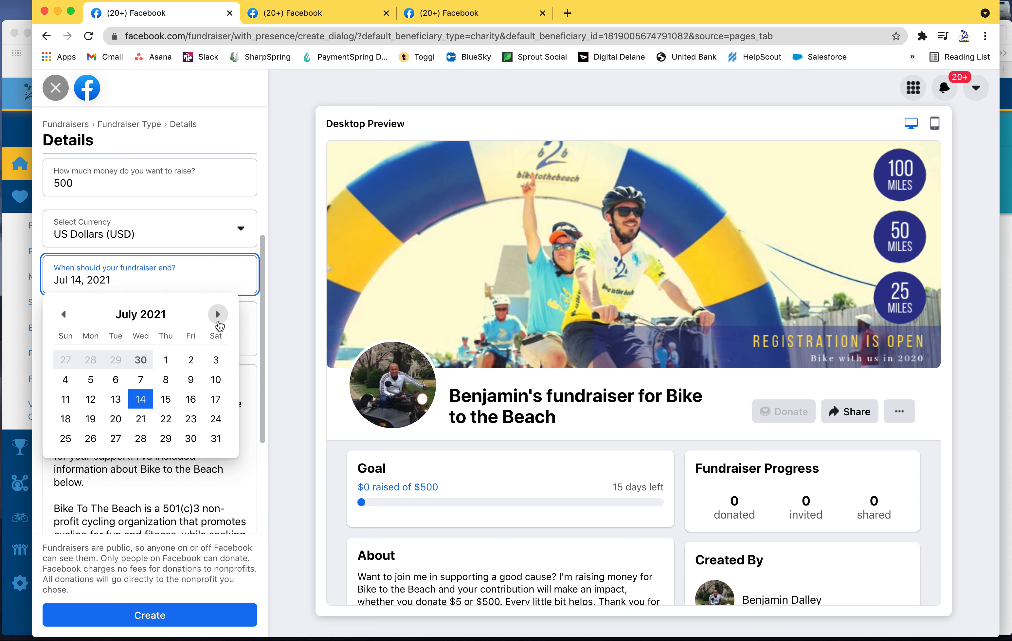
pyautogui.click(217, 314)
pyautogui.click(66, 360)
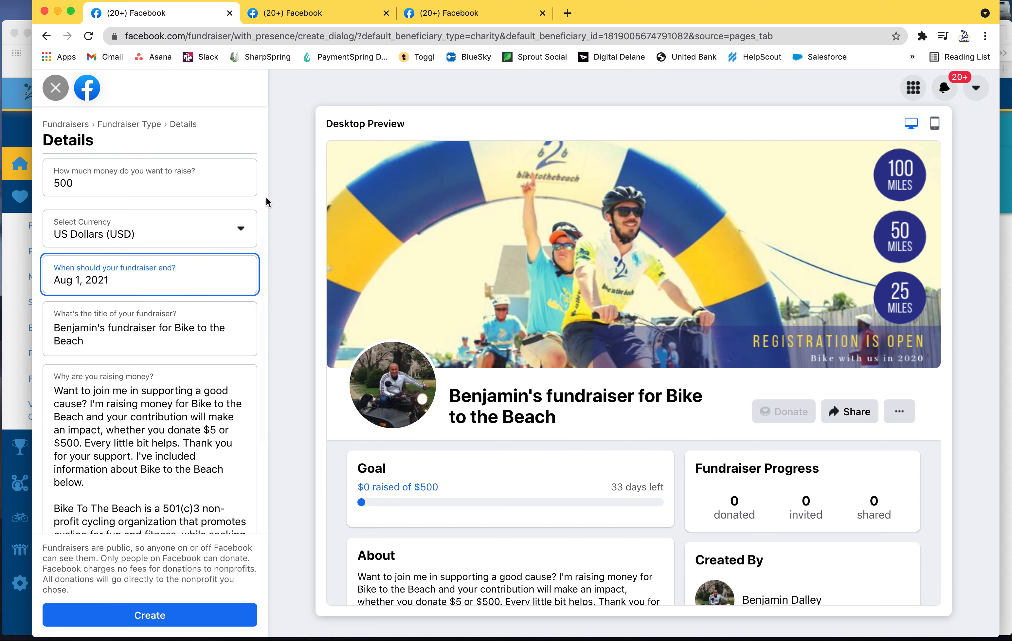
# - Review the new fundraiser's title, the full text on why money is being raised, and the cover photo
pyautogui.scroll(3, 257, 198)
pyautogui.moveTo(261, 227); pyautogui.dragTo(264, 292)
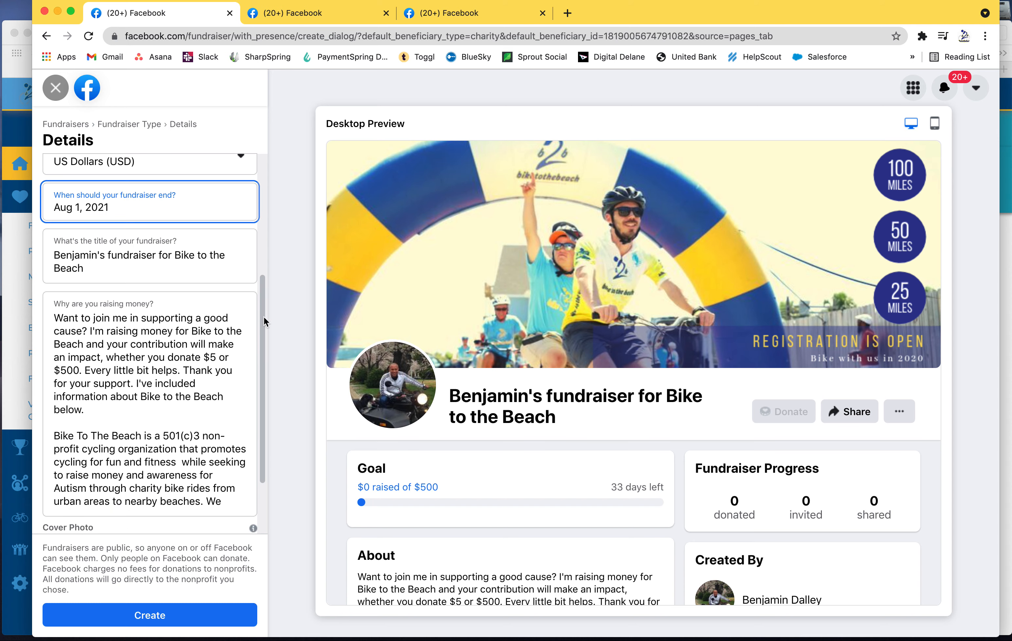
pyautogui.scroll(-1, 263, 317)
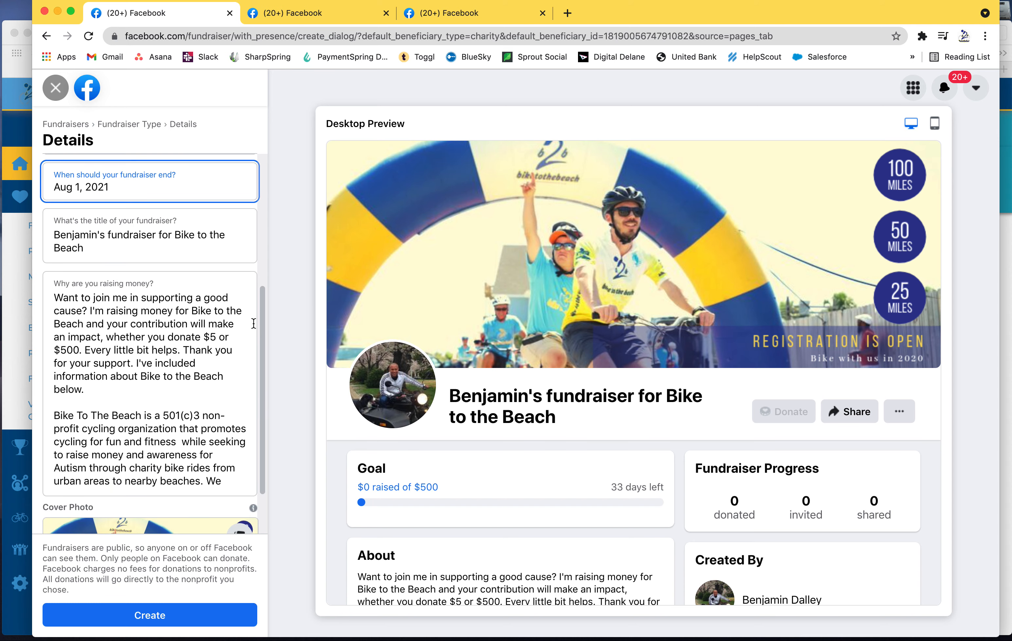
pyautogui.click(127, 245)
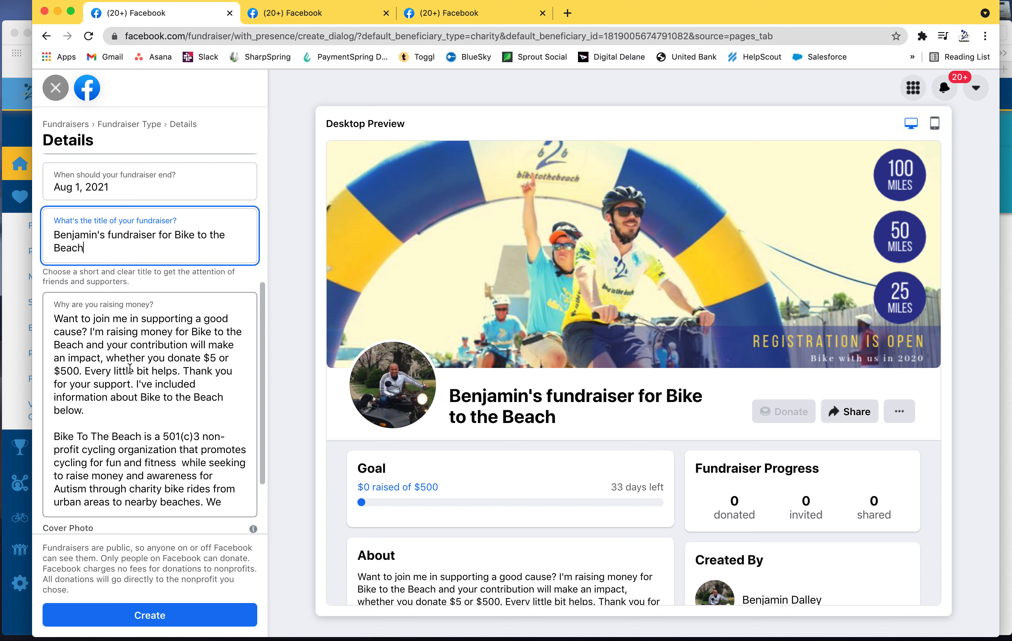
pyautogui.scroll(-3, 130, 368)
pyautogui.scroll(-4, 130, 368)
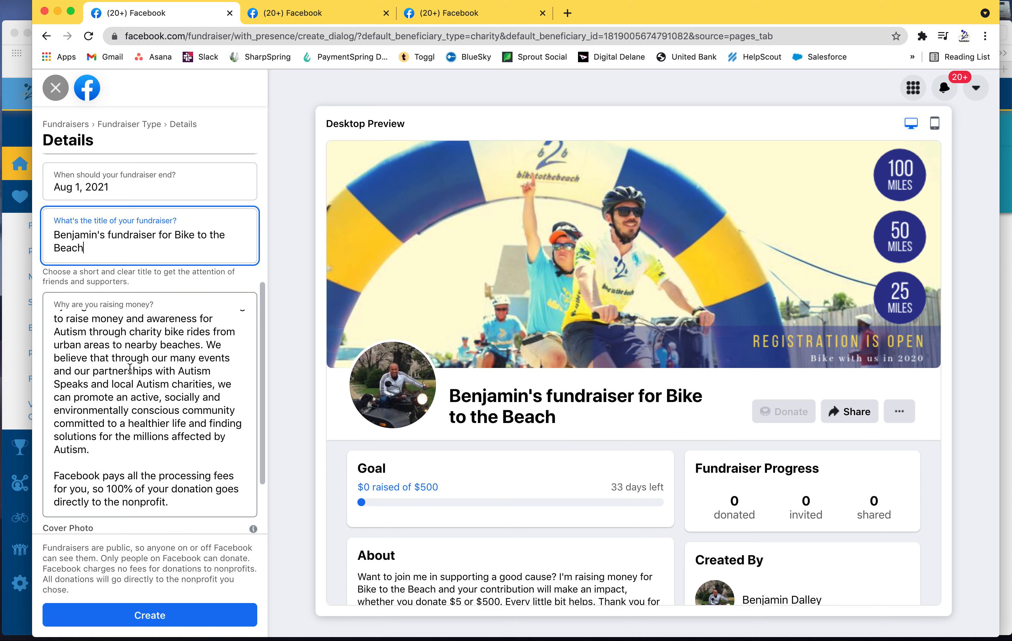
pyautogui.scroll(7, 129, 368)
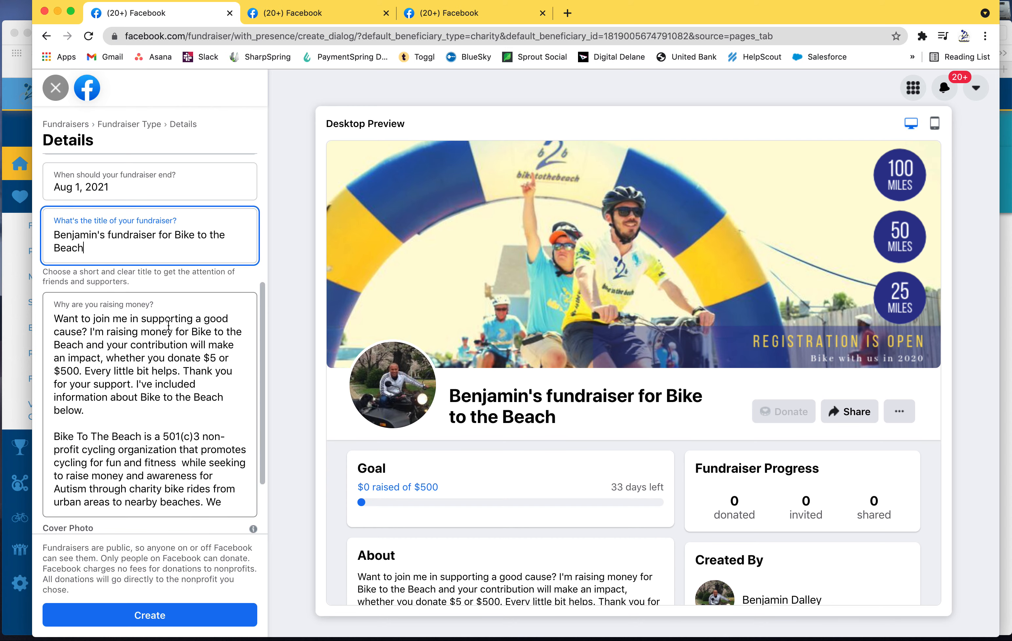
pyautogui.scroll(-6, 190, 395)
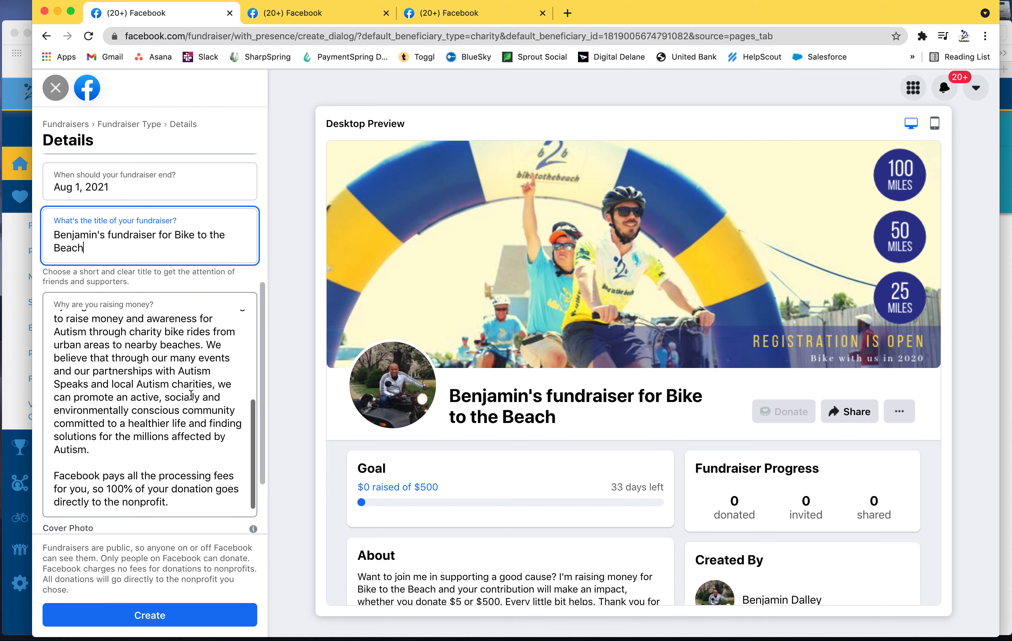
pyautogui.scroll(-2, 191, 401)
pyautogui.scroll(-1, 190, 402)
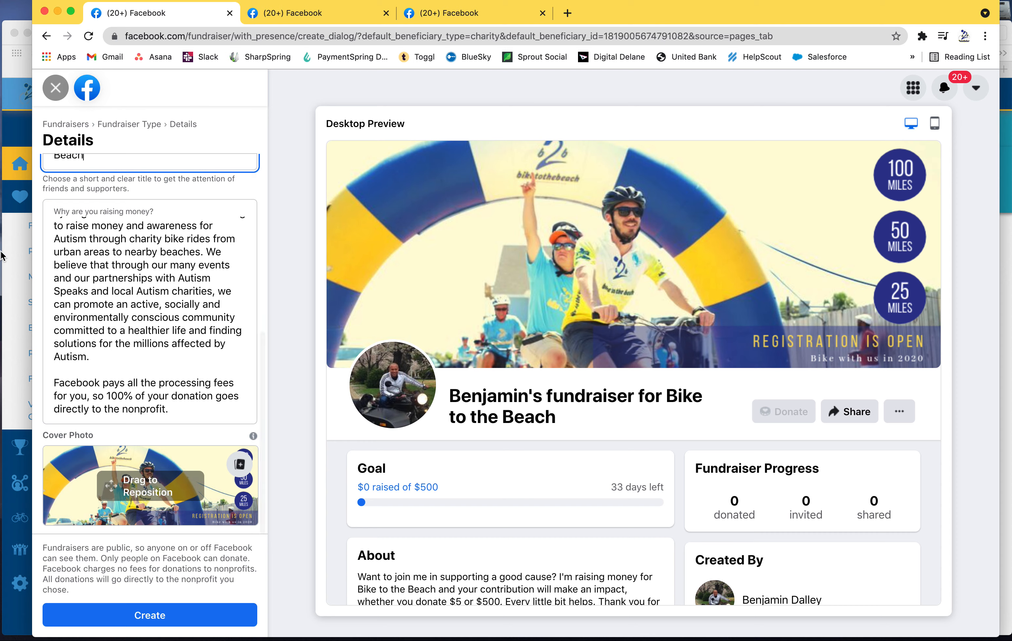
# - Switch to the Bike to the Beach site in Safari, view the rider's donation, offline donation and fundraising pages, and return to the Facebook draft
pyautogui.click(9, 228)
pyautogui.click(693, 73)
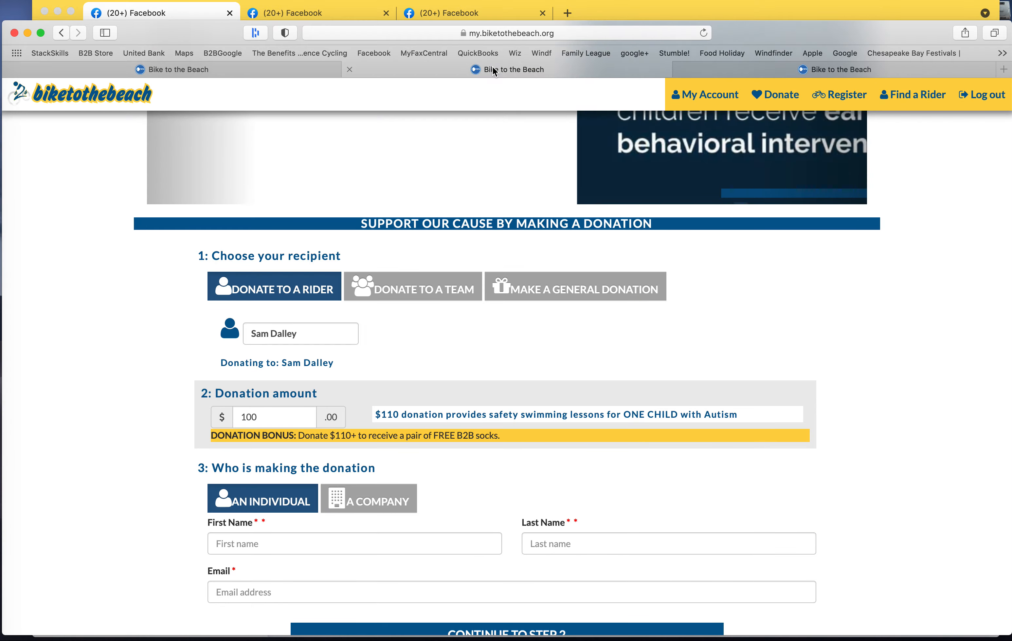
pyautogui.click(693, 73)
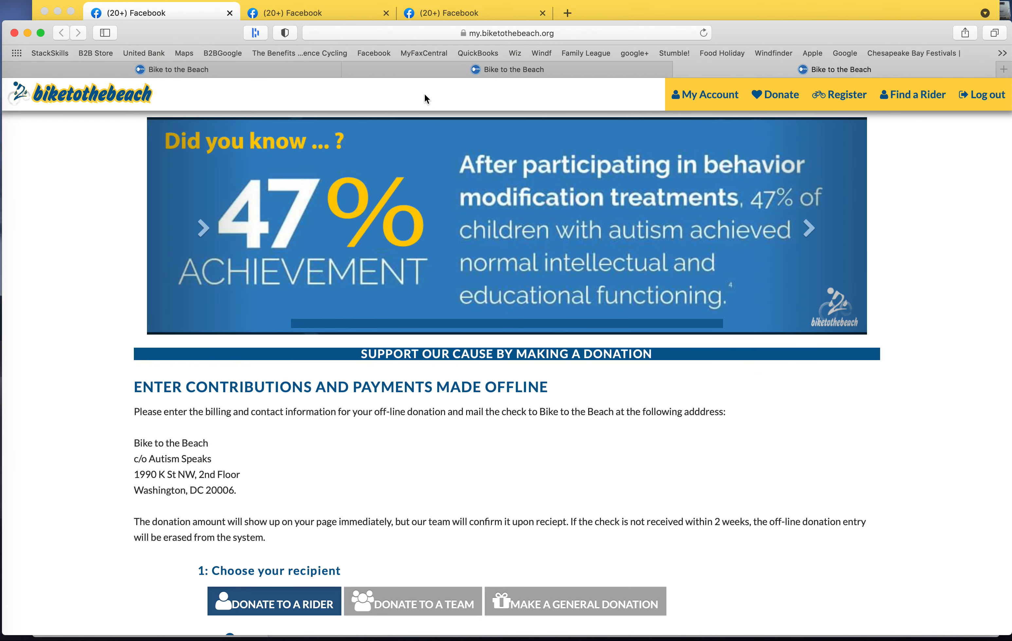
pyautogui.click(210, 71)
pyautogui.click(466, 126)
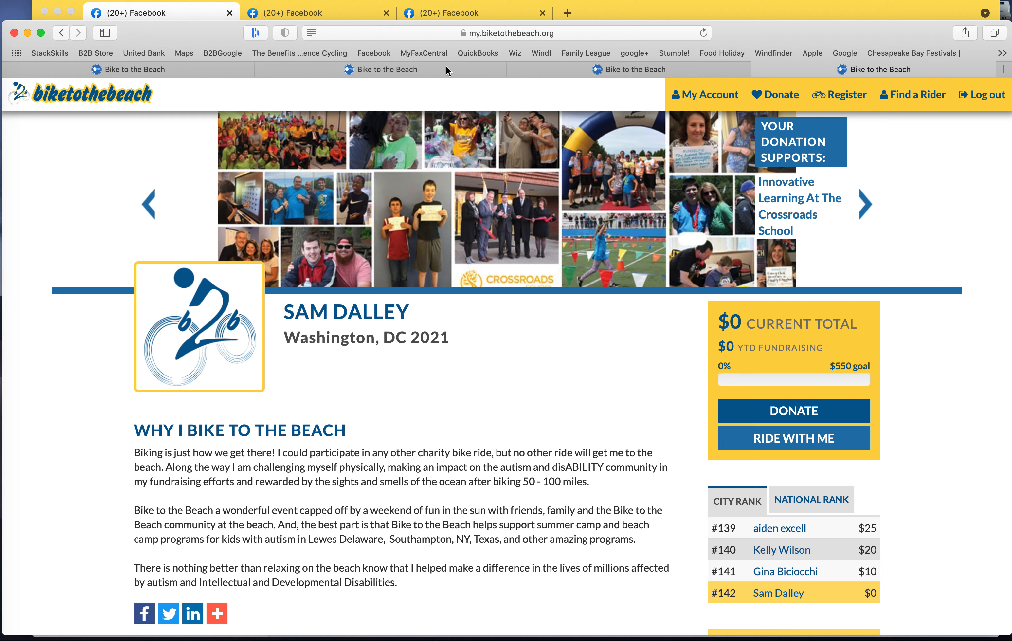
pyautogui.click(739, 16)
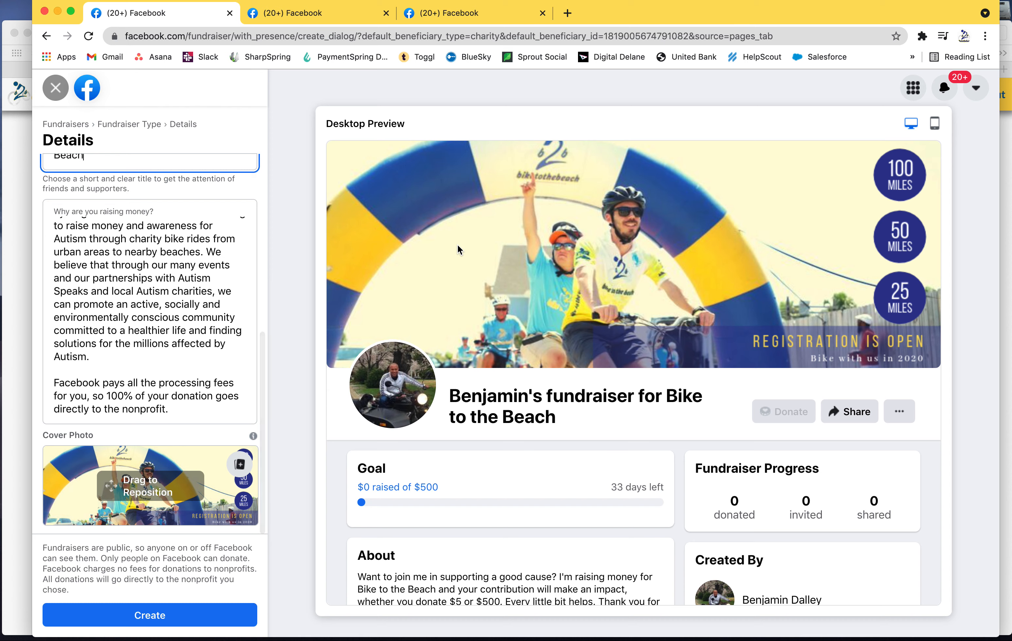
# - Publish the fundraiser, get started with its promotion, and invite the third friend in the list
pyautogui.click(150, 619)
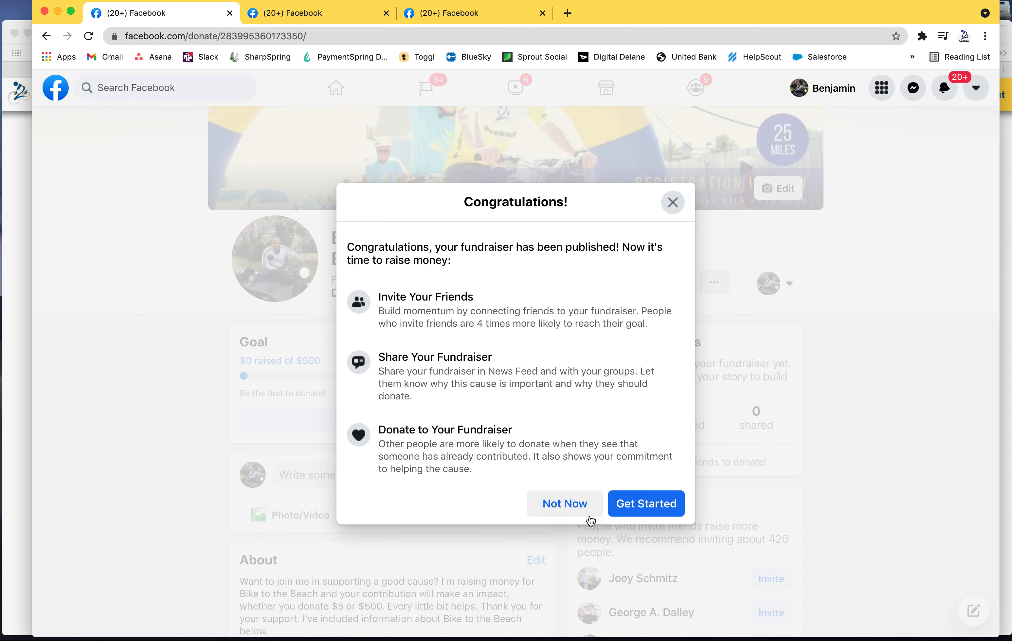
pyautogui.click(638, 510)
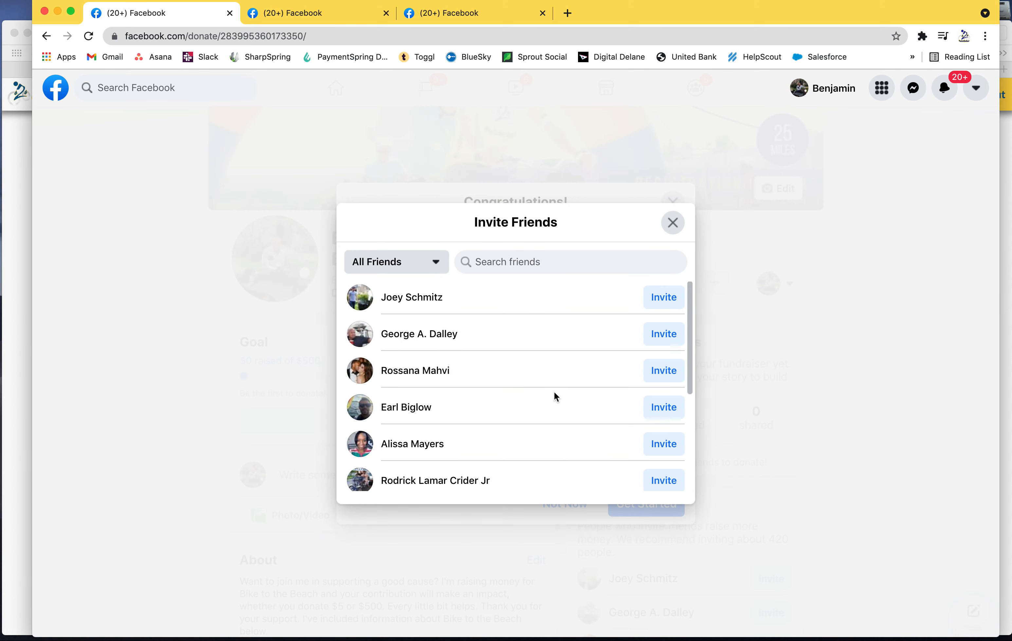
pyautogui.scroll(-10, 438, 326)
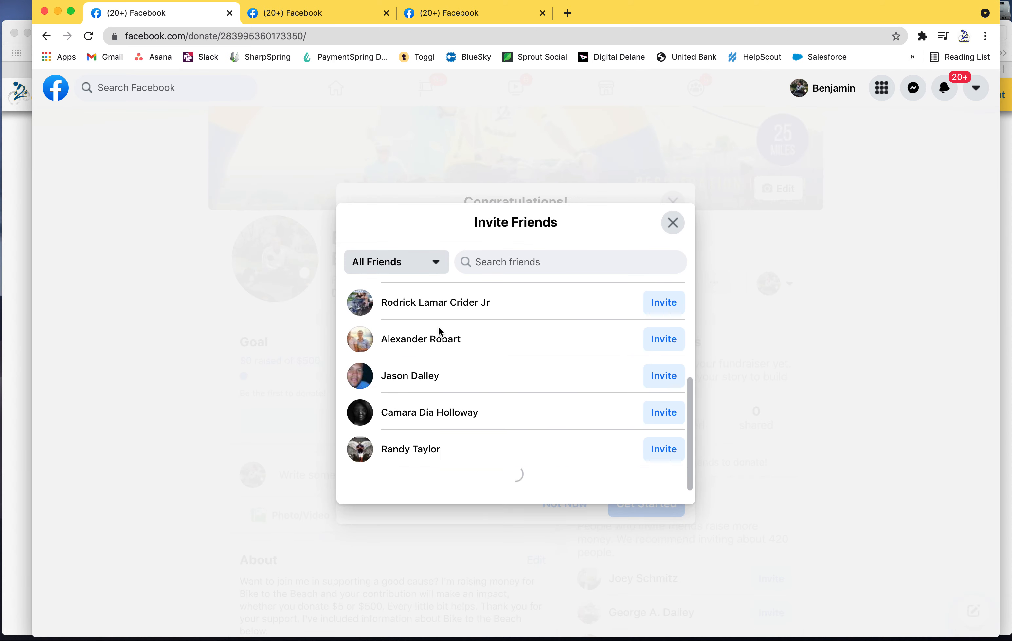
pyautogui.scroll(10, 438, 326)
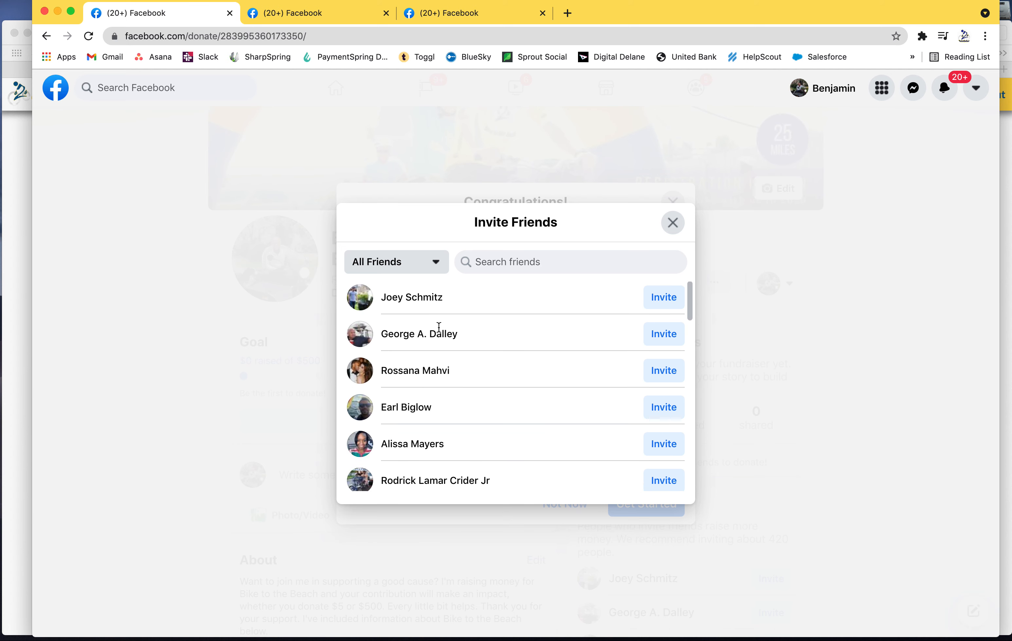
pyautogui.click(665, 373)
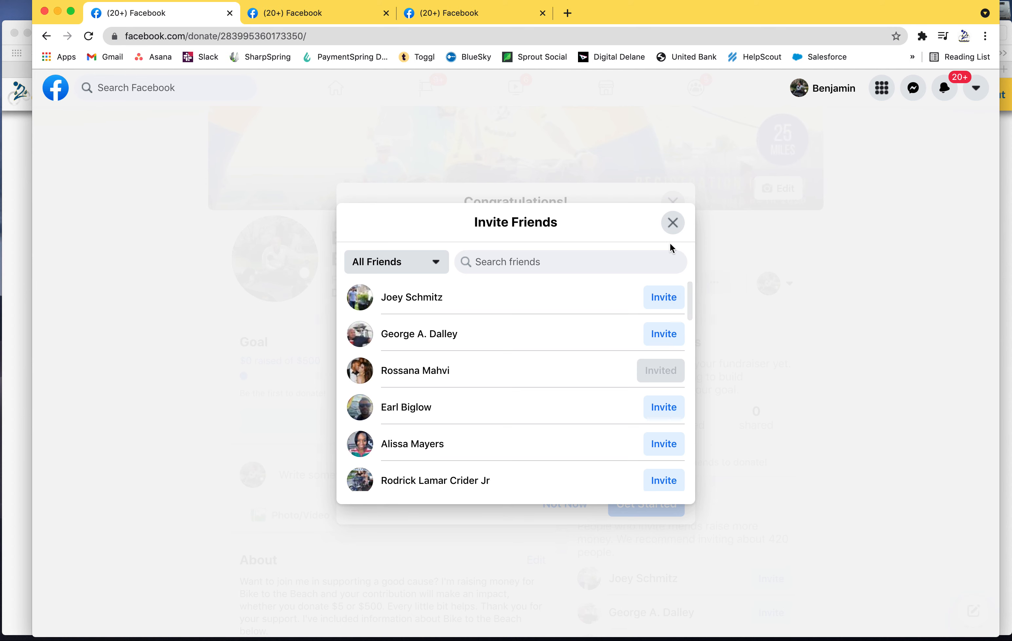
# - Look over the remaining friends and the group filter options, and close the invitations to continue to sharing the fundraiser on the timeline
pyautogui.scroll(-5, 651, 393)
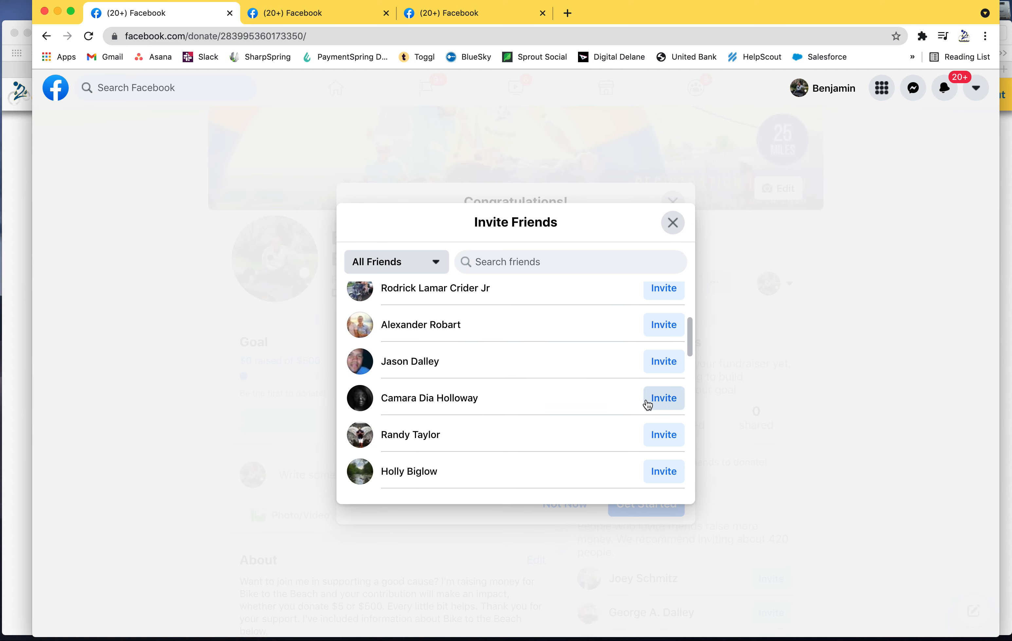
pyautogui.scroll(5, 647, 402)
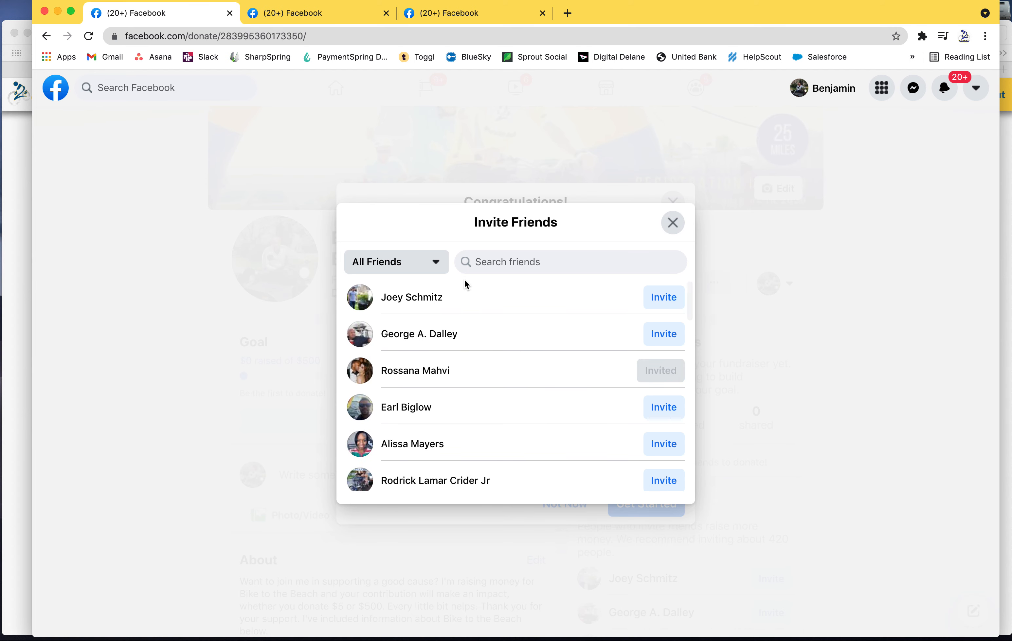
pyautogui.click(436, 263)
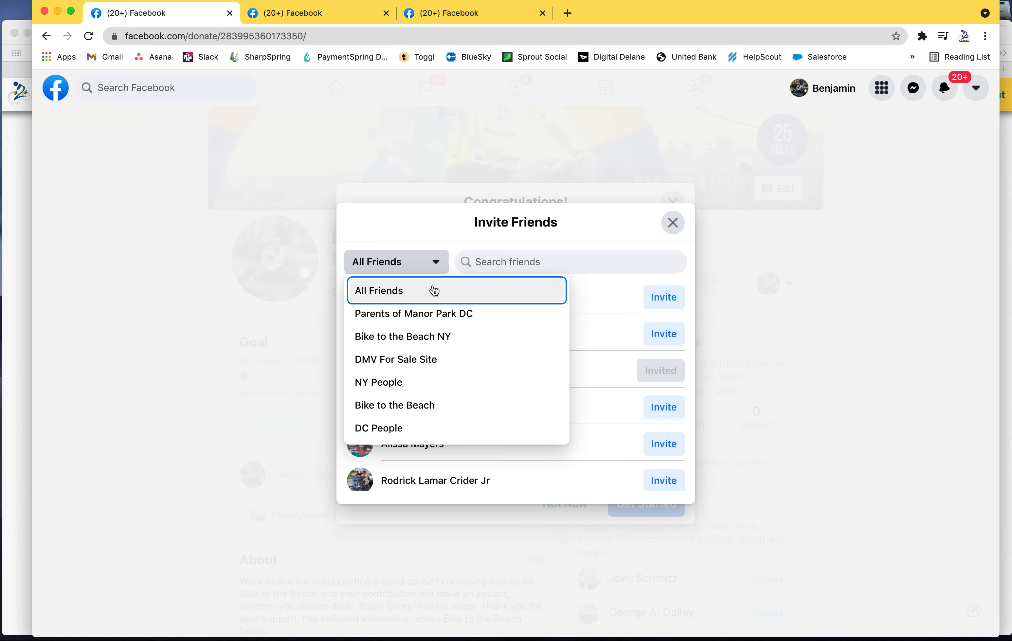
pyautogui.click(453, 228)
pyautogui.click(672, 222)
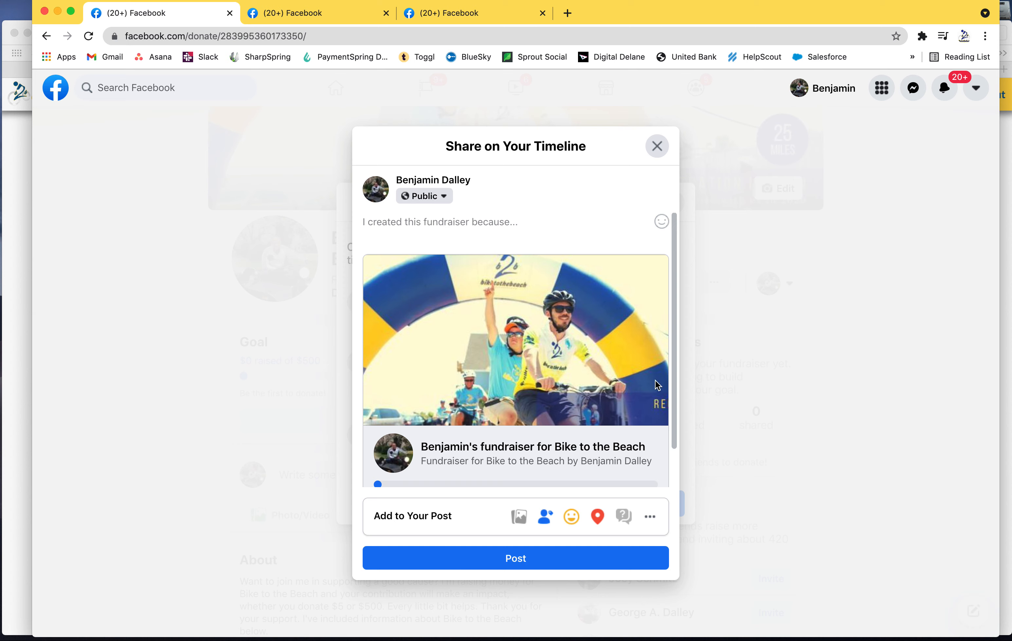
# - Dismiss sharing the fundraiser on the timeline and look over the one-time donation form that follows
pyautogui.click(657, 147)
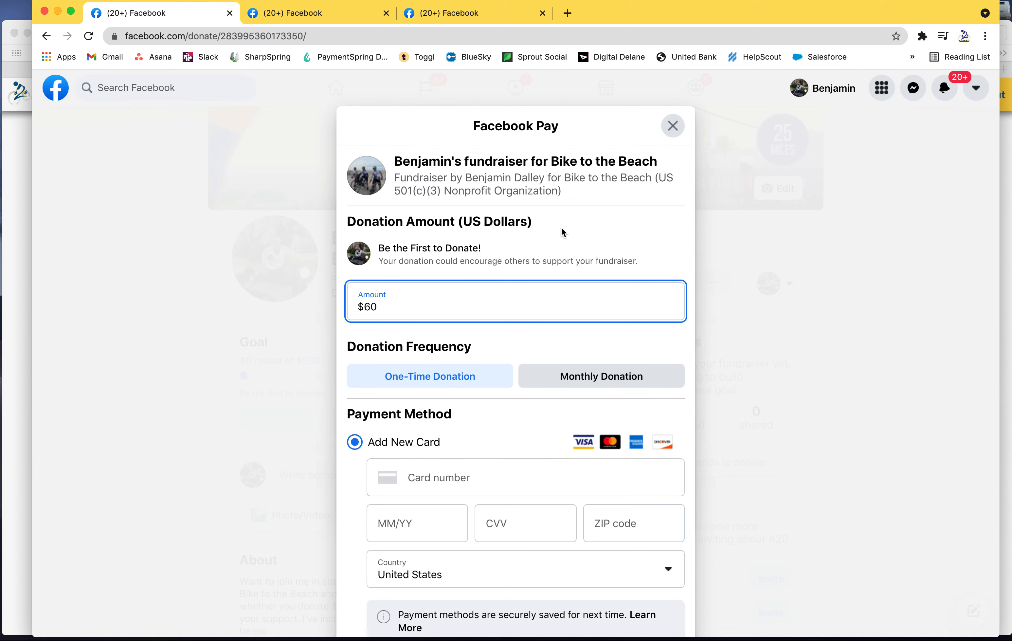
pyautogui.scroll(-5, 526, 207)
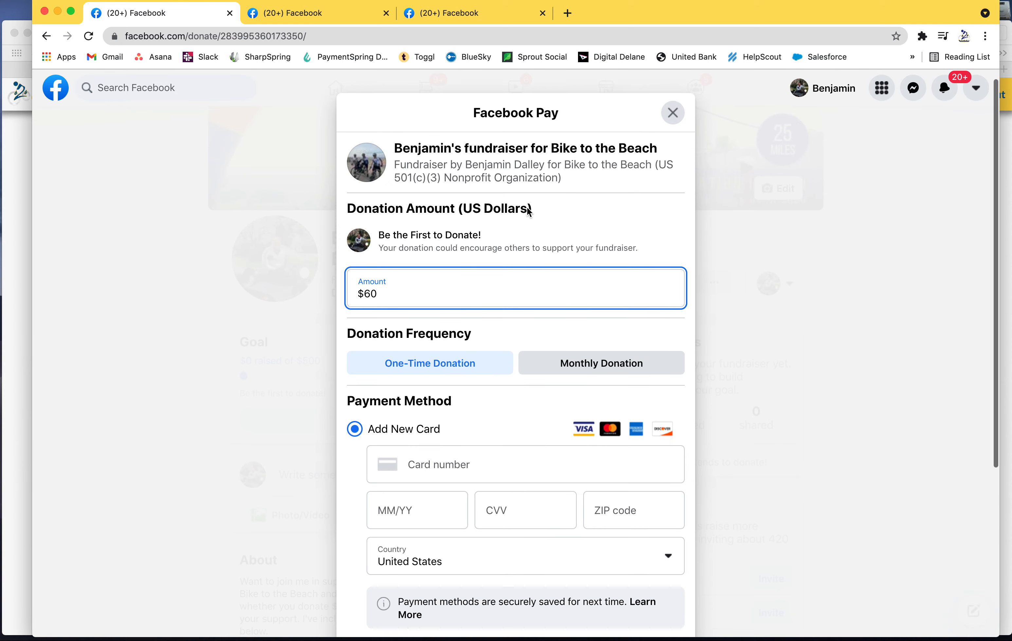
pyautogui.scroll(5, 526, 207)
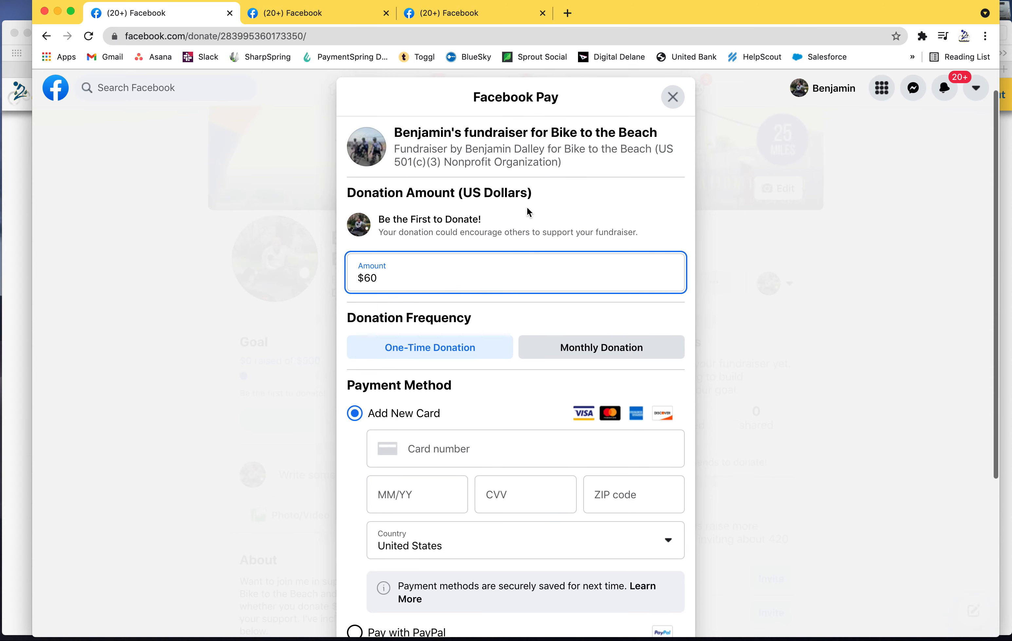
# - View the rider's Bike to the Beach page in Safari and the other open Facebook fundraiser pages, and return to the donation form
pyautogui.click(20, 156)
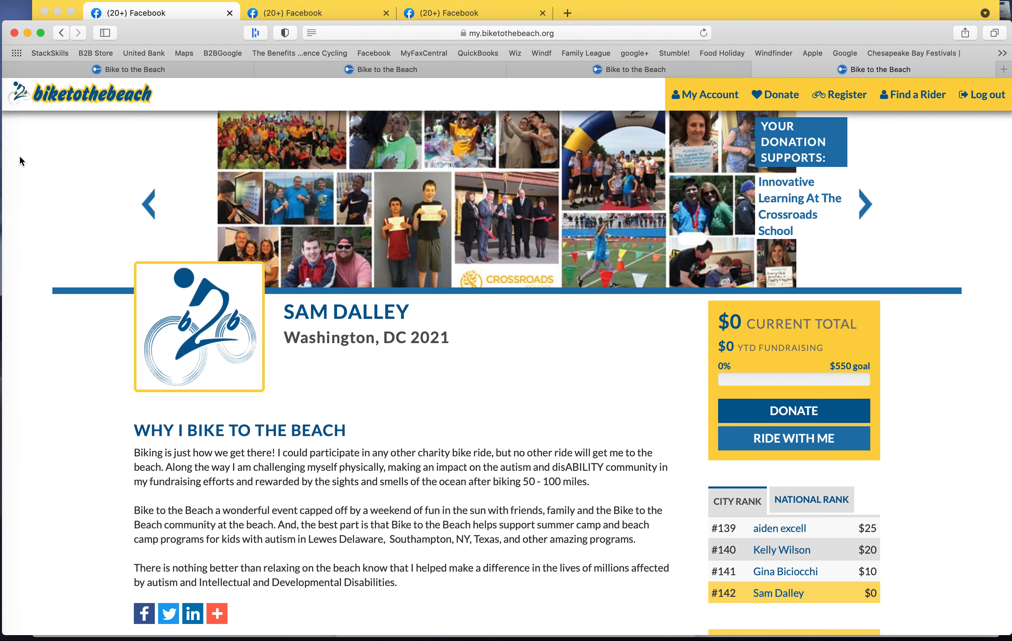
pyautogui.click(319, 17)
pyautogui.click(455, 13)
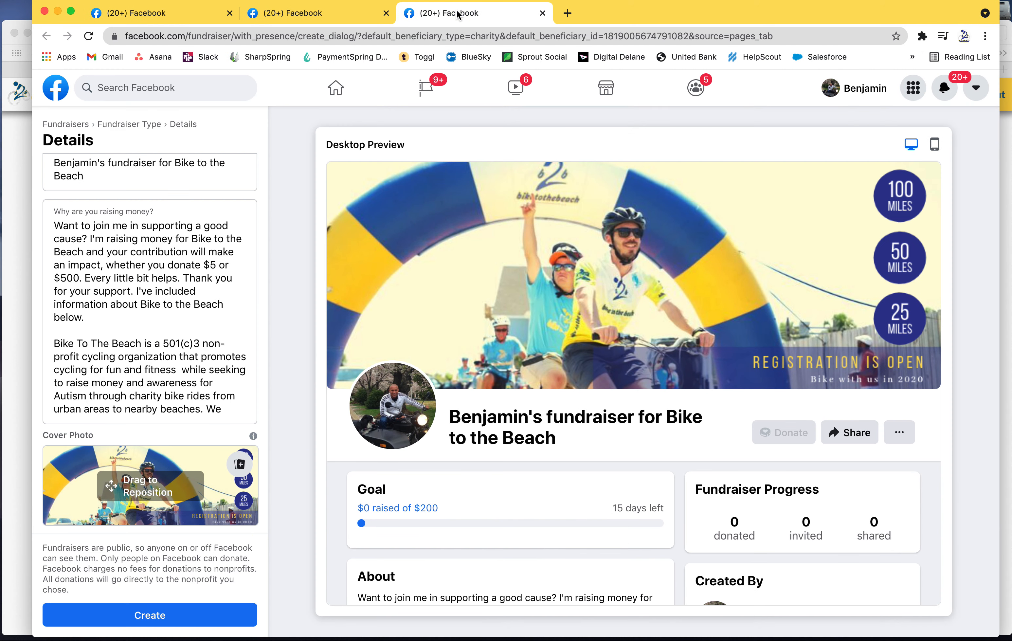
pyautogui.click(319, 18)
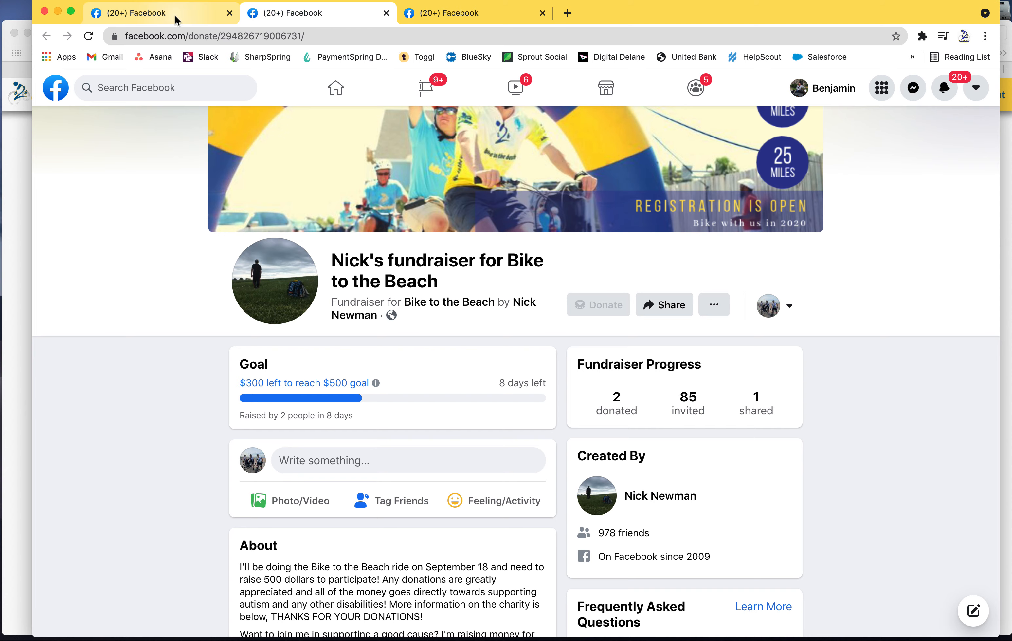
pyautogui.click(177, 17)
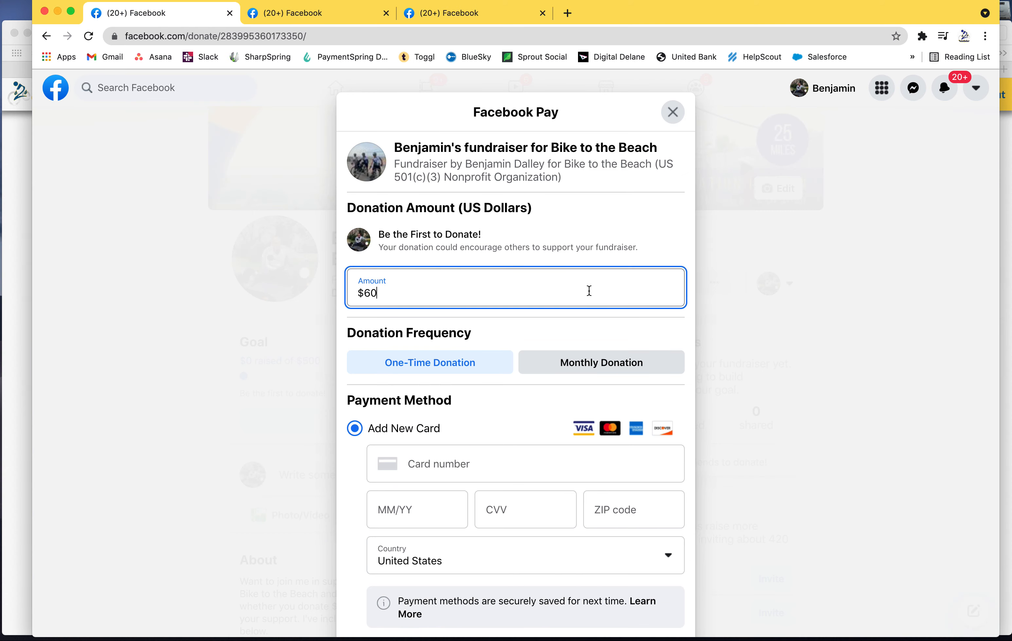
# - Review the donation form's frequency, payment method and donation visibility sections, and exit the checkout
pyautogui.scroll(-4, 588, 290)
pyautogui.scroll(-3, 589, 290)
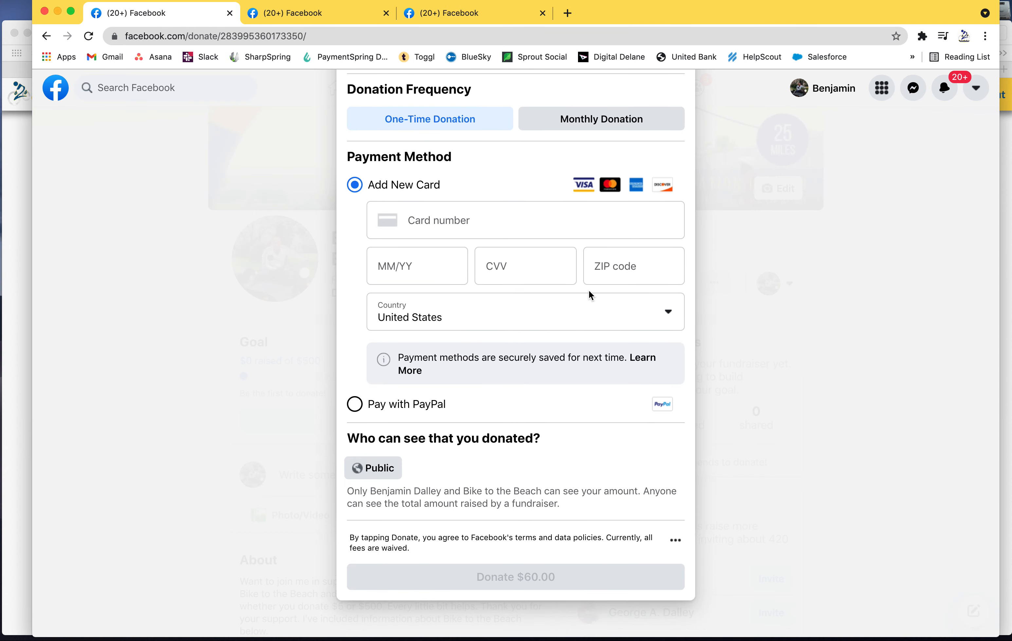
pyautogui.scroll(4, 588, 290)
pyautogui.scroll(2, 588, 289)
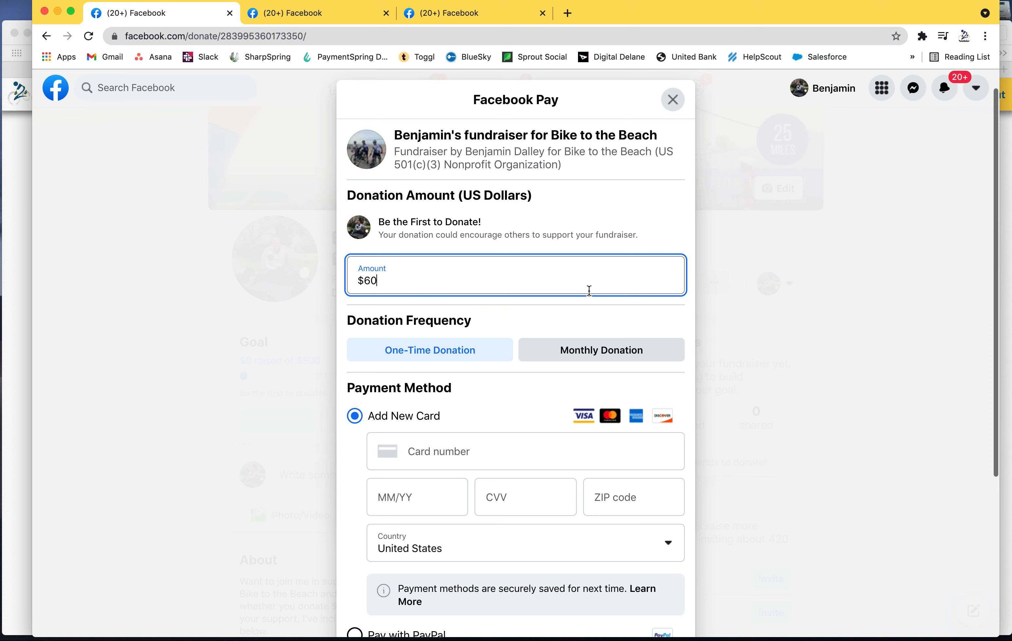
pyautogui.click(674, 101)
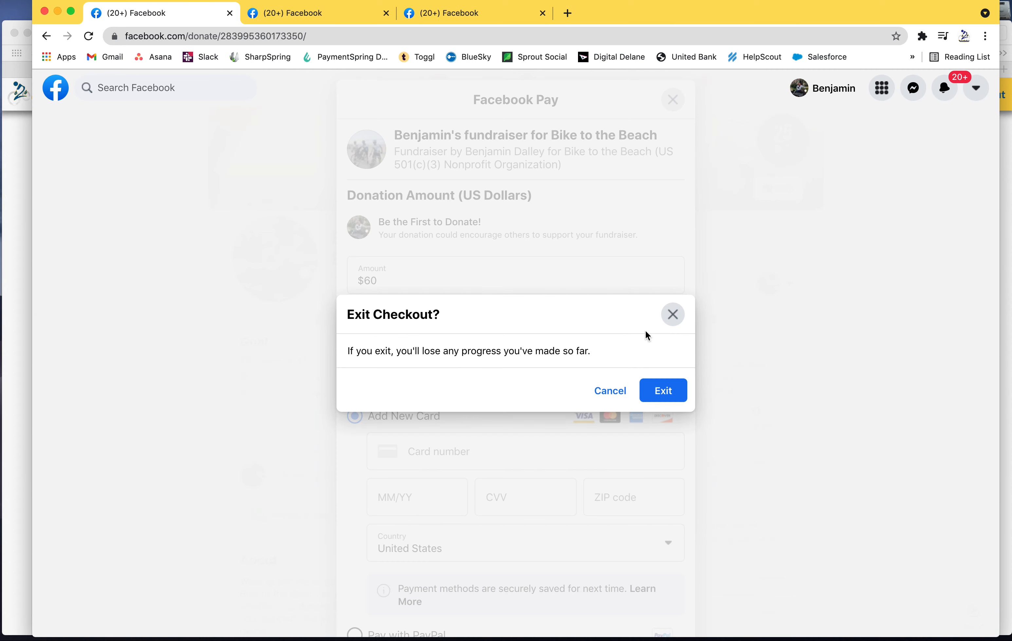
pyautogui.click(666, 398)
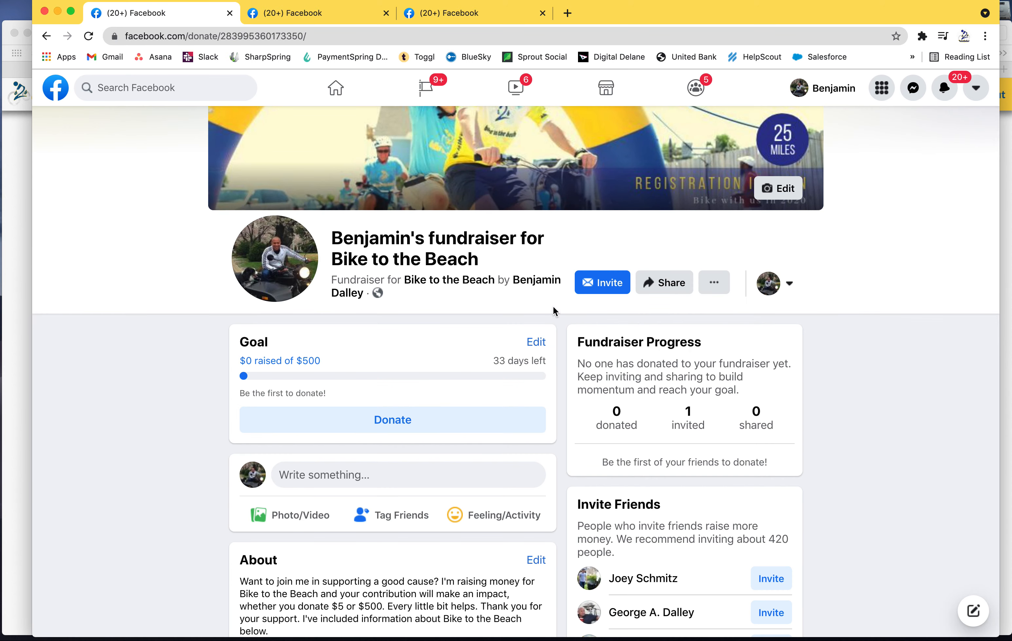
# - Open the donation form from the fundraiser's Goal section, look it over, and ask to exit the checkout
pyautogui.scroll(-2, 553, 311)
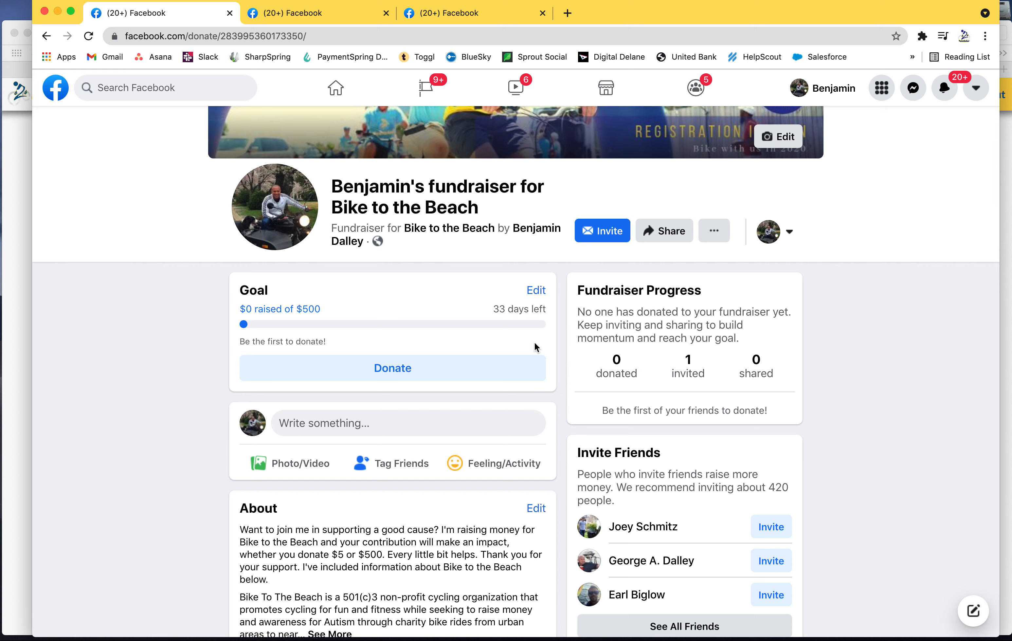
pyautogui.click(398, 372)
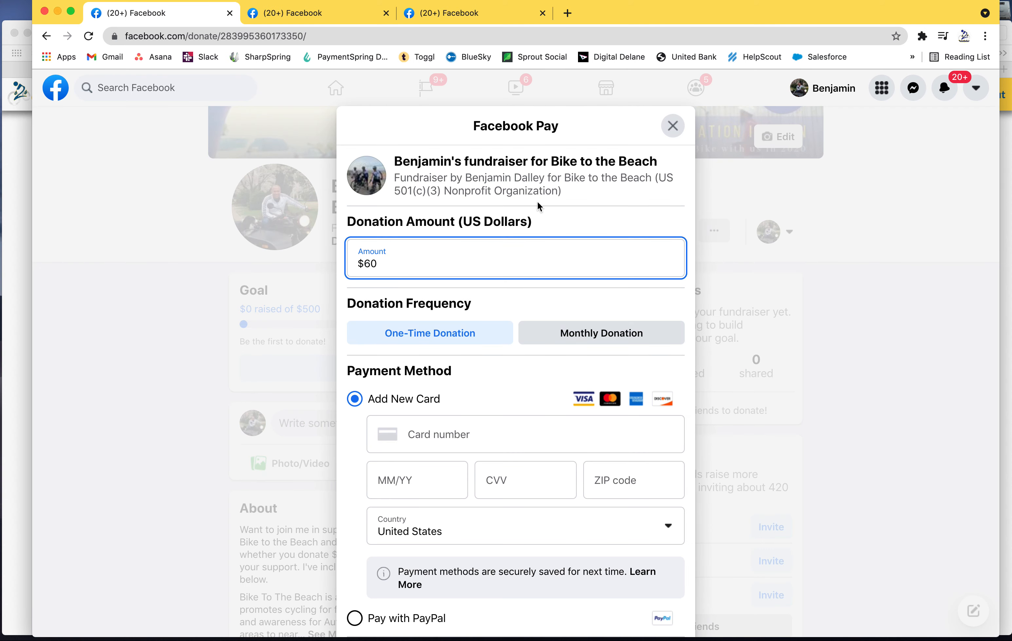
pyautogui.click(673, 126)
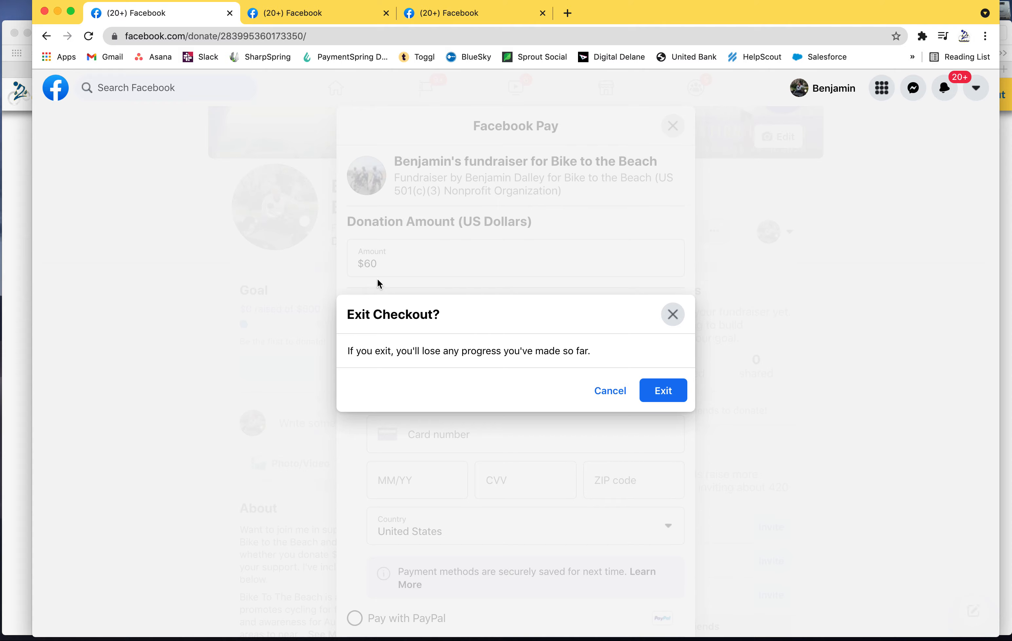
pyautogui.click(672, 315)
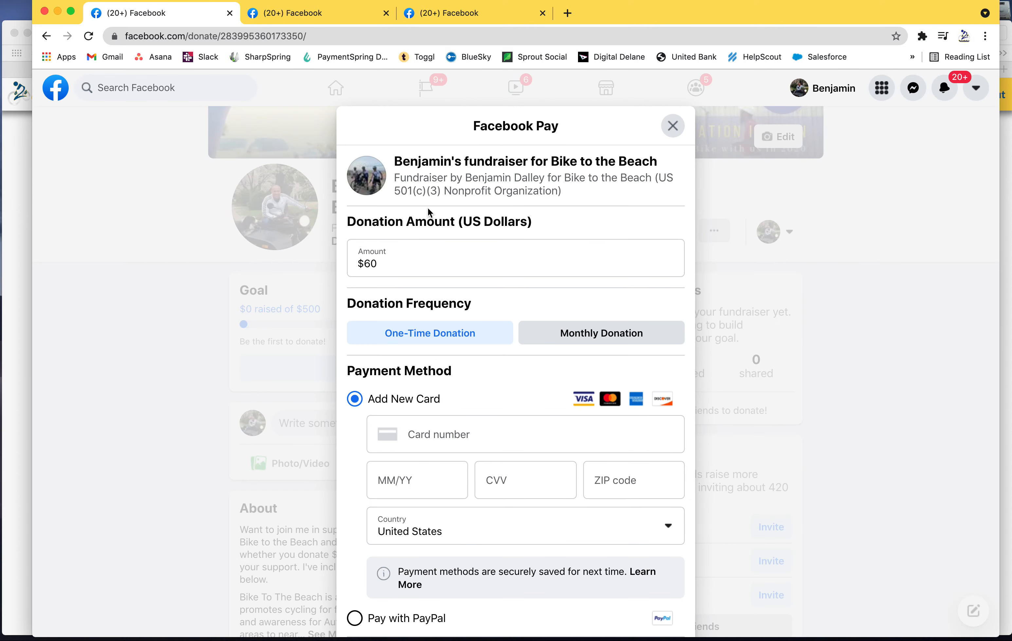
pyautogui.click(672, 126)
# - Switch to Safari, show the web address of the rider's Bike to the Beach page, and open the rider's donation page
pyautogui.click(17, 260)
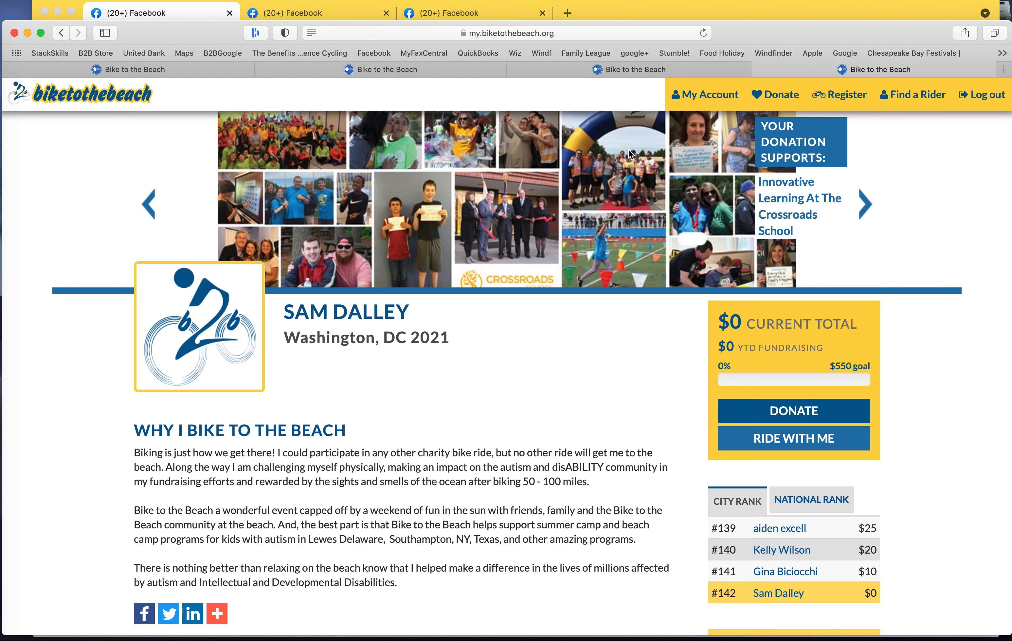
pyautogui.click(401, 34)
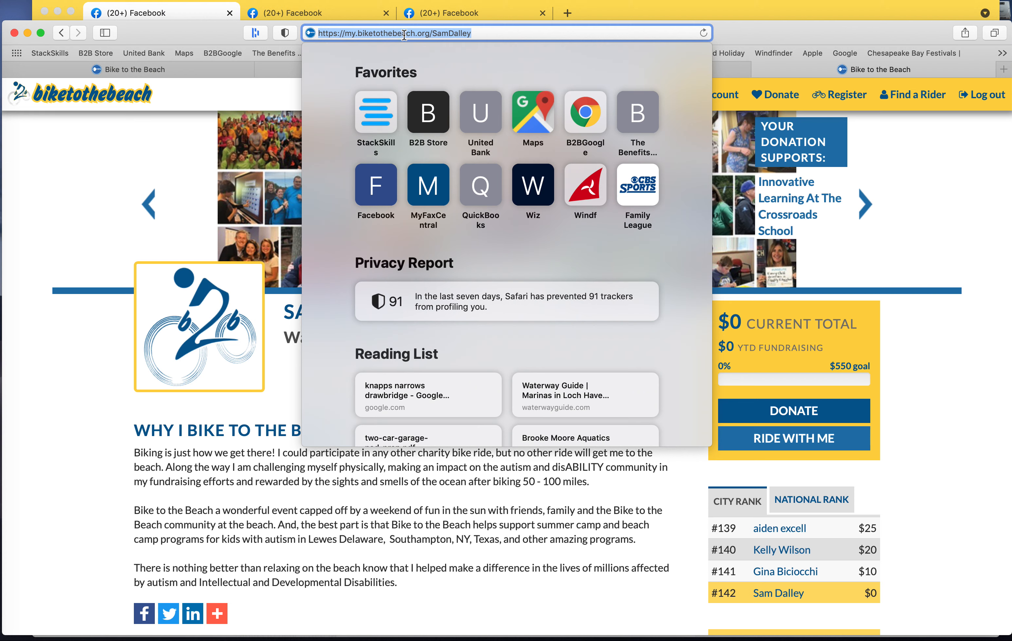
pyautogui.click(159, 16)
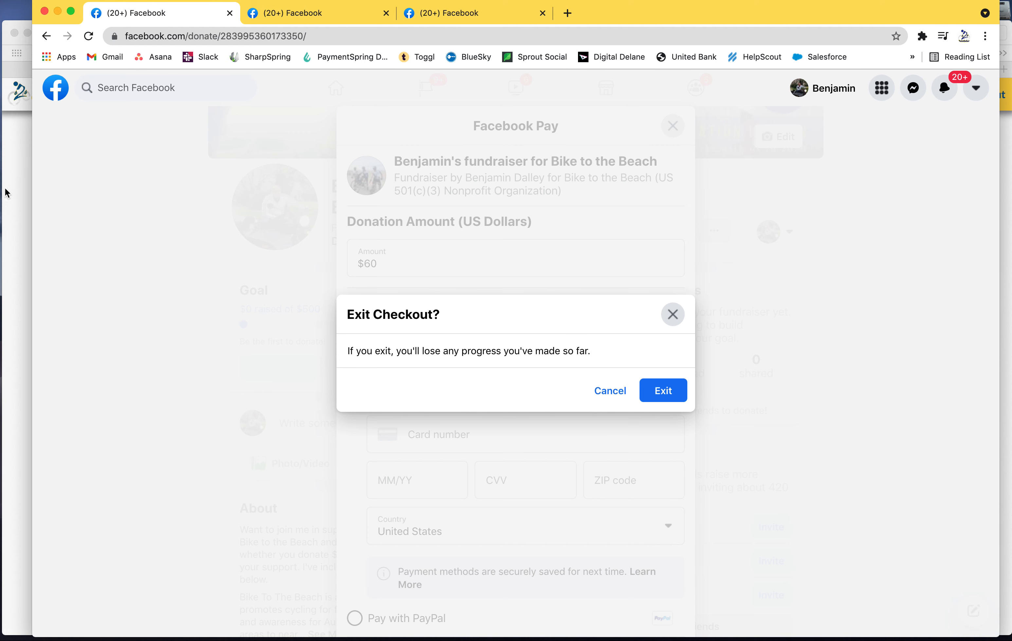
pyautogui.click(24, 180)
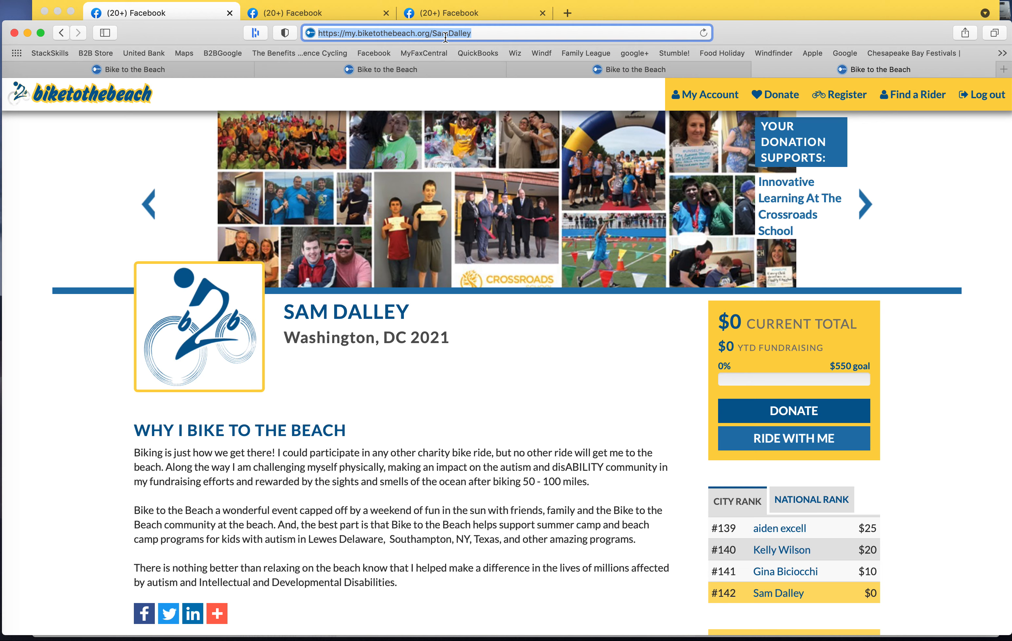
pyautogui.click(827, 410)
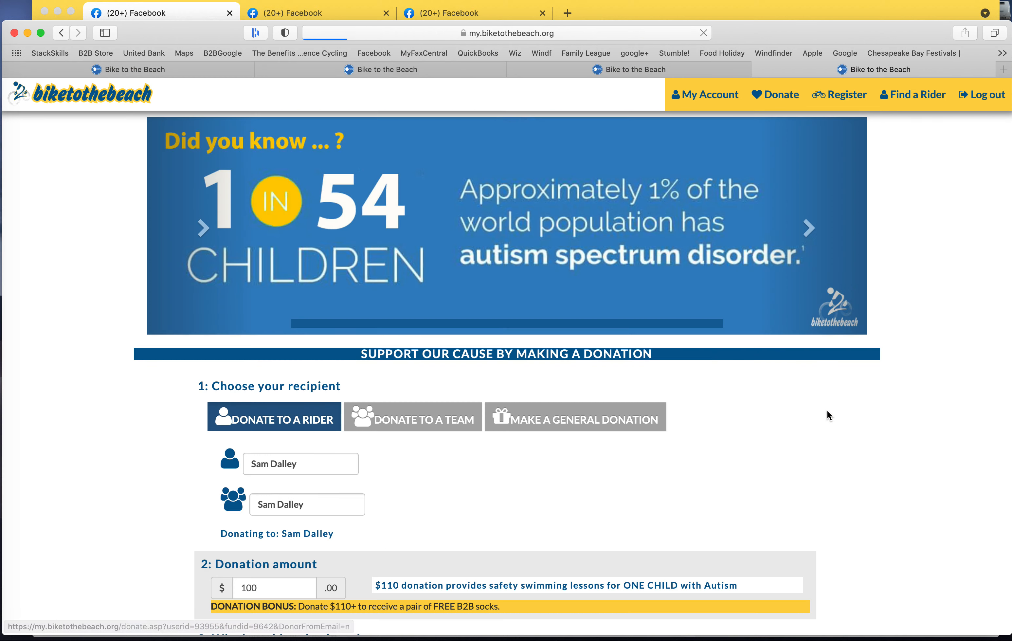
# - Switch back to the Facebook fundraiser in Chrome and exit the checkout without donating
pyautogui.click(312, 15)
pyautogui.click(311, 13)
pyautogui.click(194, 16)
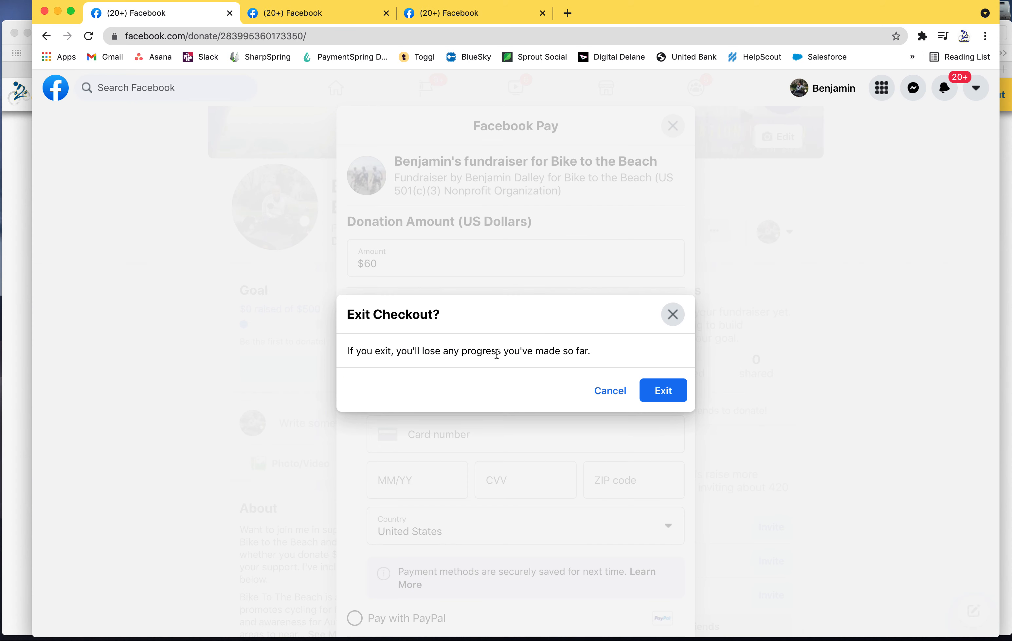
pyautogui.click(664, 392)
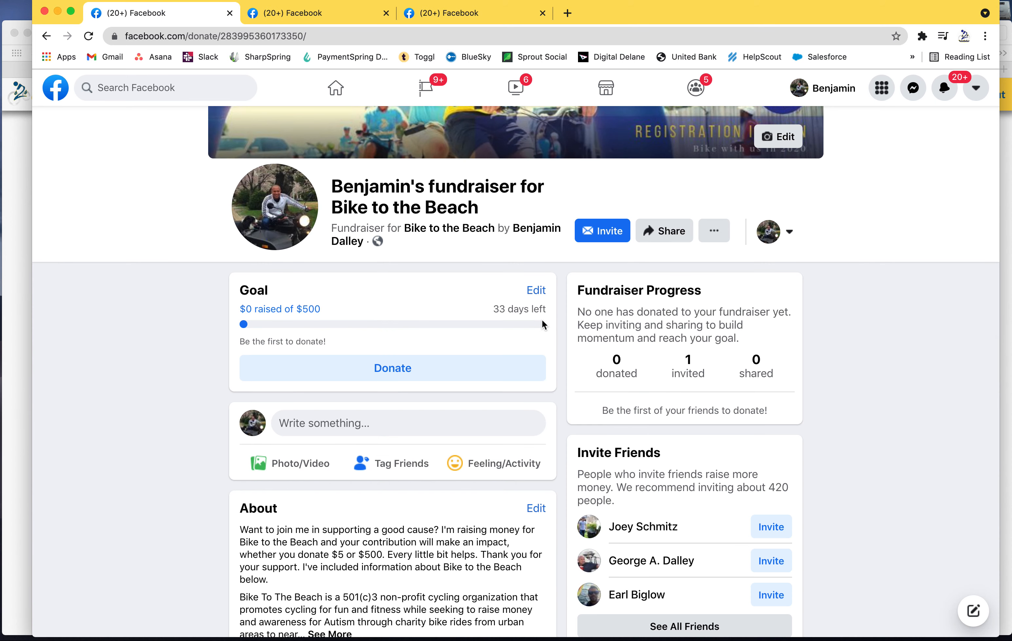
# - Open the fundraiser's donation form again, choose PayPal as the payment method, and exit the checkout without donating
pyautogui.click(413, 365)
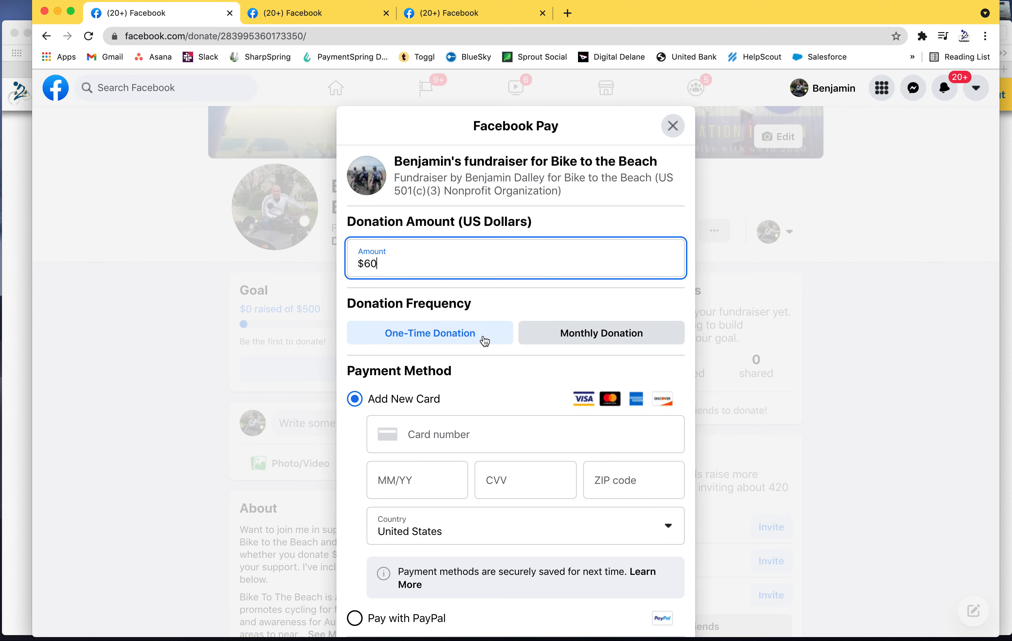
pyautogui.scroll(-5, 484, 340)
pyautogui.click(360, 408)
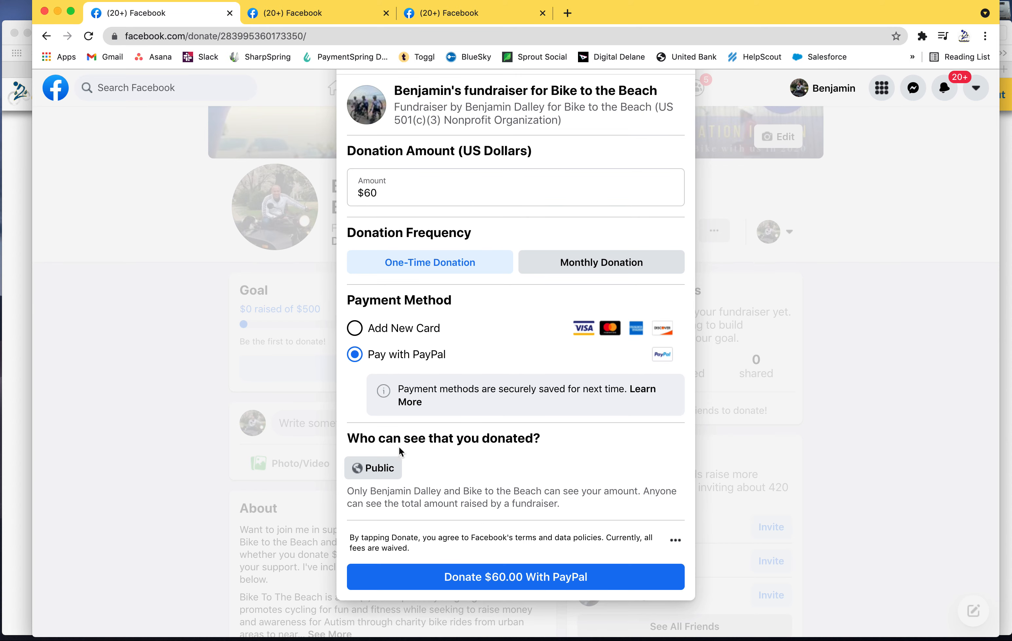
pyautogui.scroll(3, 604, 118)
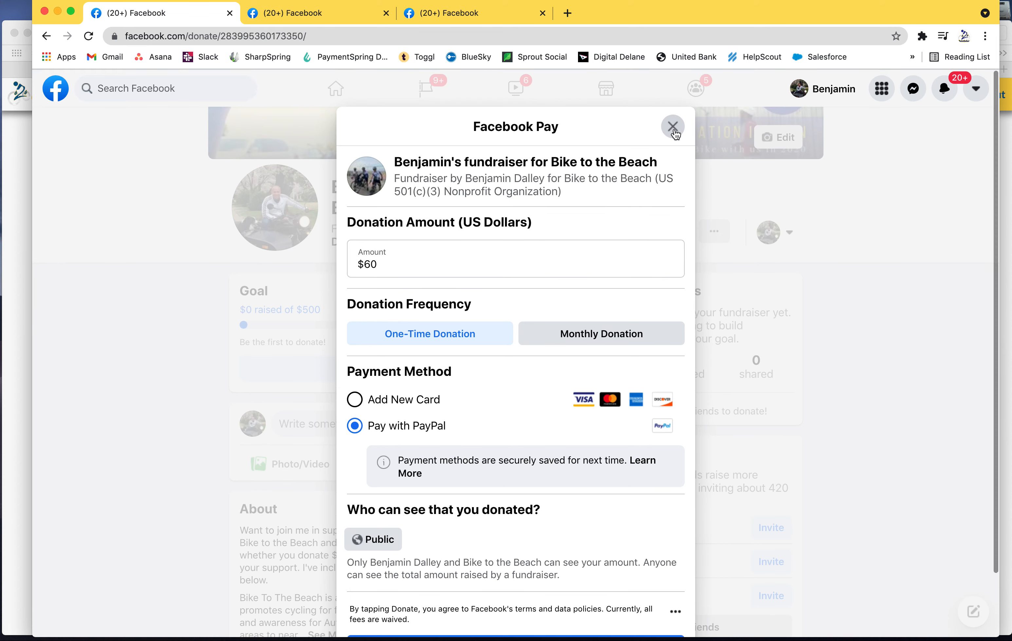
pyautogui.click(672, 127)
pyautogui.click(672, 381)
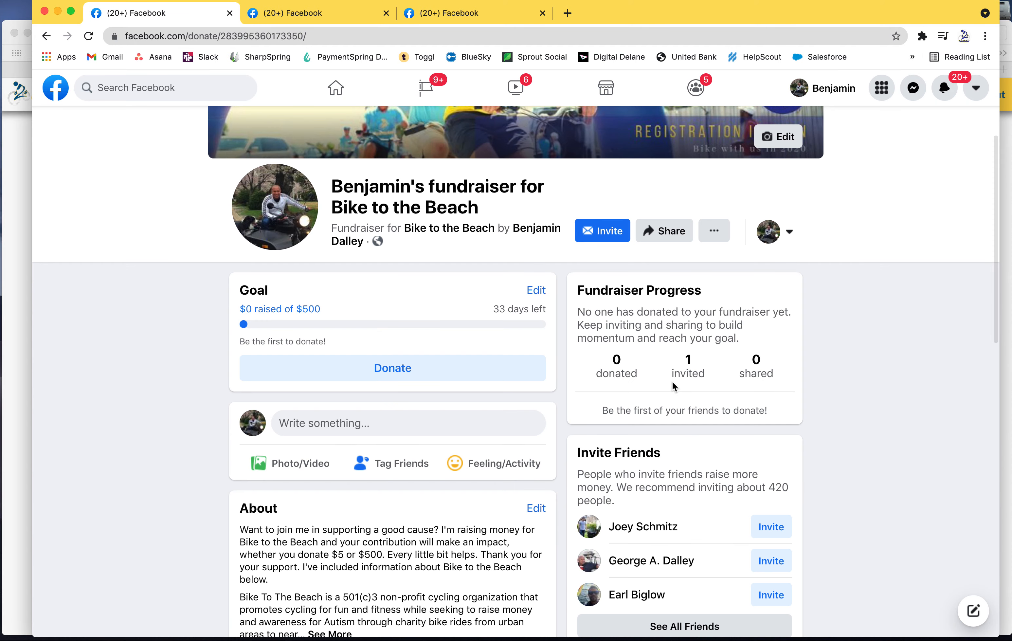
# - Look through the fundraiser page's goal, description, beneficiary, friend invitation, sharing, link and organizer sections, and return to its header
pyautogui.scroll(-6, 545, 267)
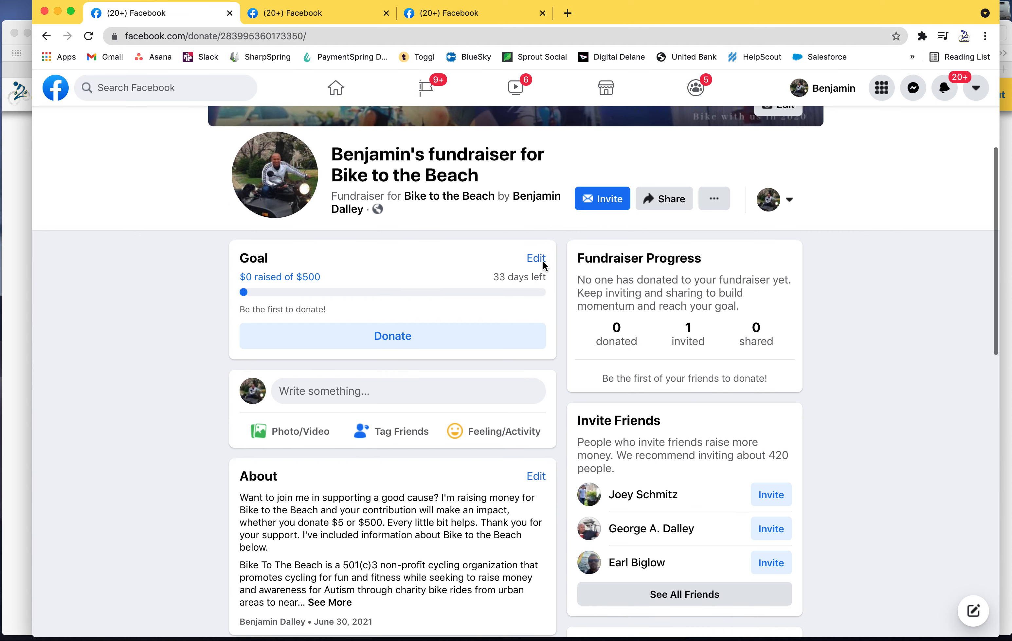
pyautogui.scroll(-3, 544, 267)
pyautogui.scroll(4, 542, 261)
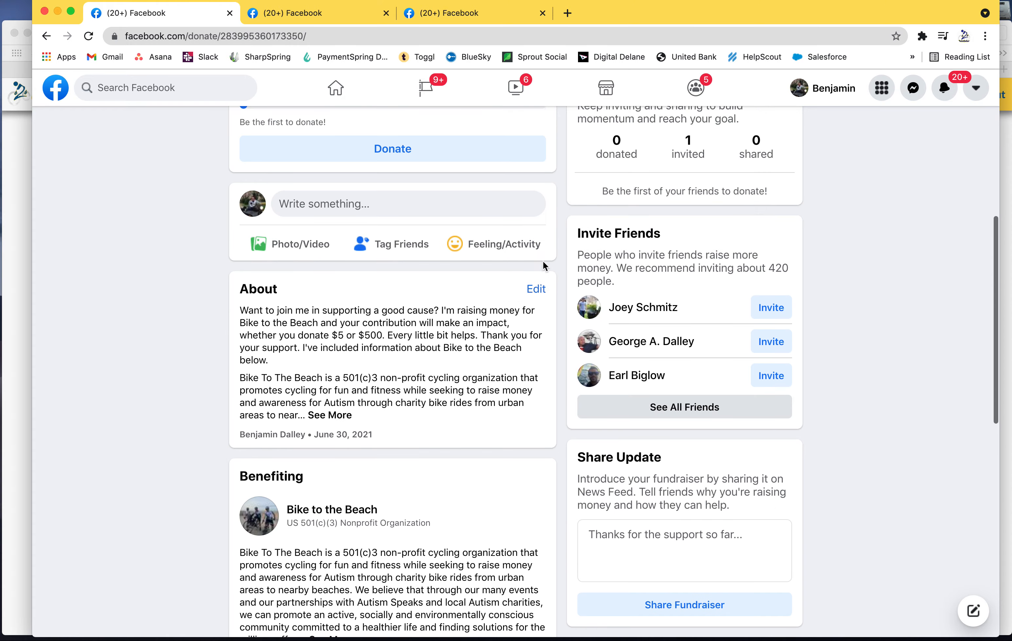
pyautogui.scroll(-4, 544, 267)
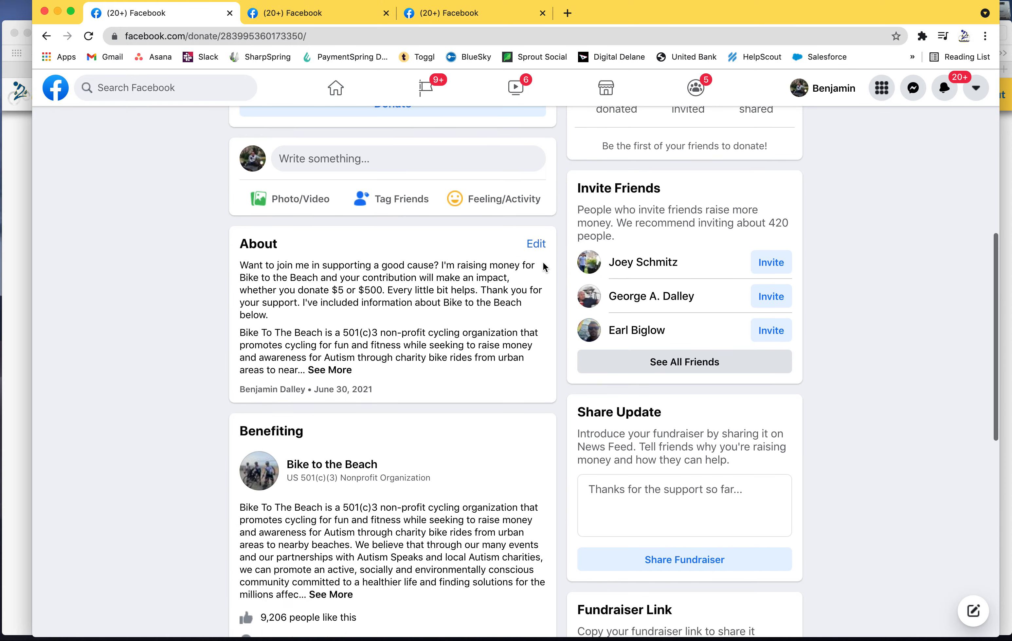
pyautogui.scroll(-5, 513, 191)
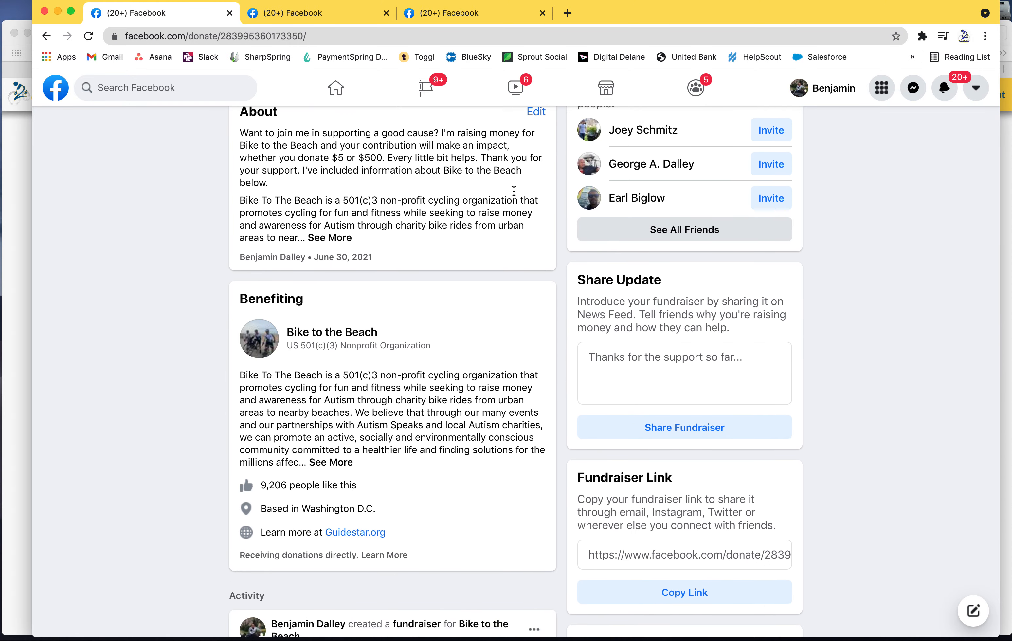
pyautogui.click(670, 409)
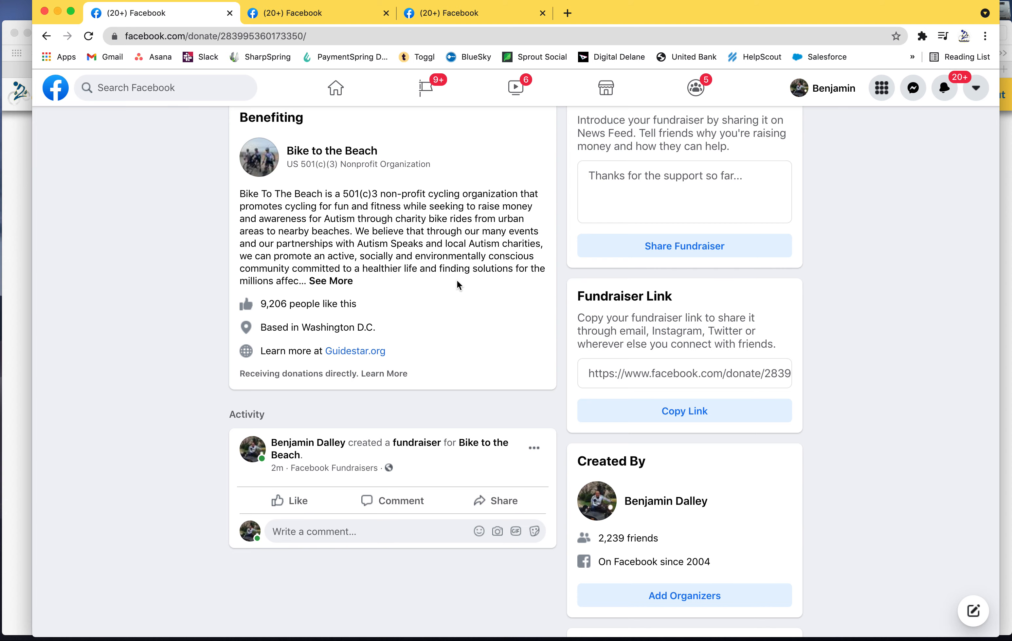
pyautogui.scroll(10, 456, 280)
pyautogui.scroll(4, 456, 280)
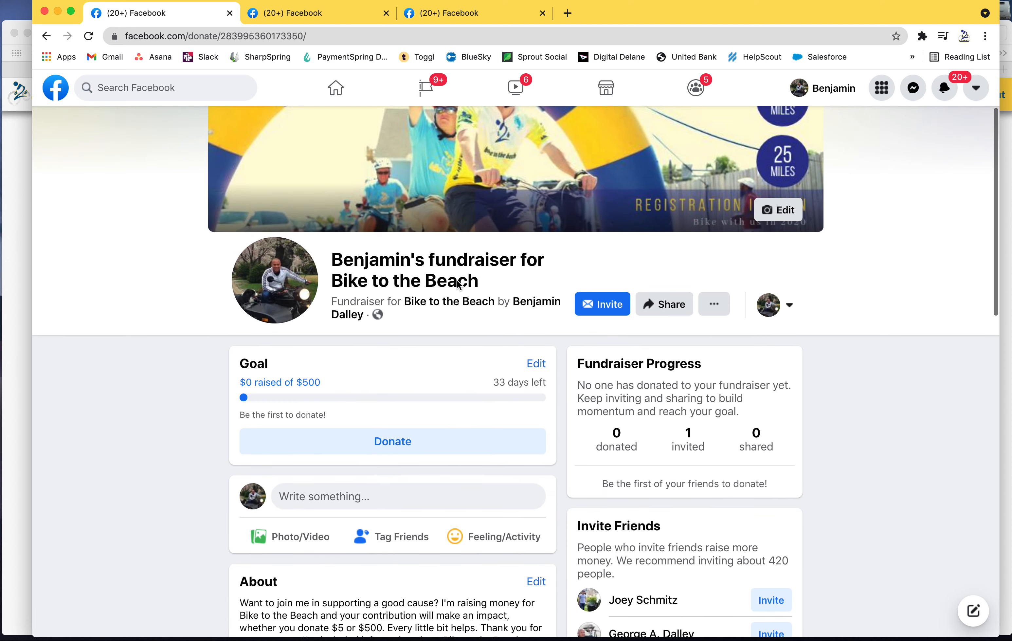
# - View the ways to share the fundraiser, close them without choosing one, and switch to the other rider's fundraiser
pyautogui.click(683, 311)
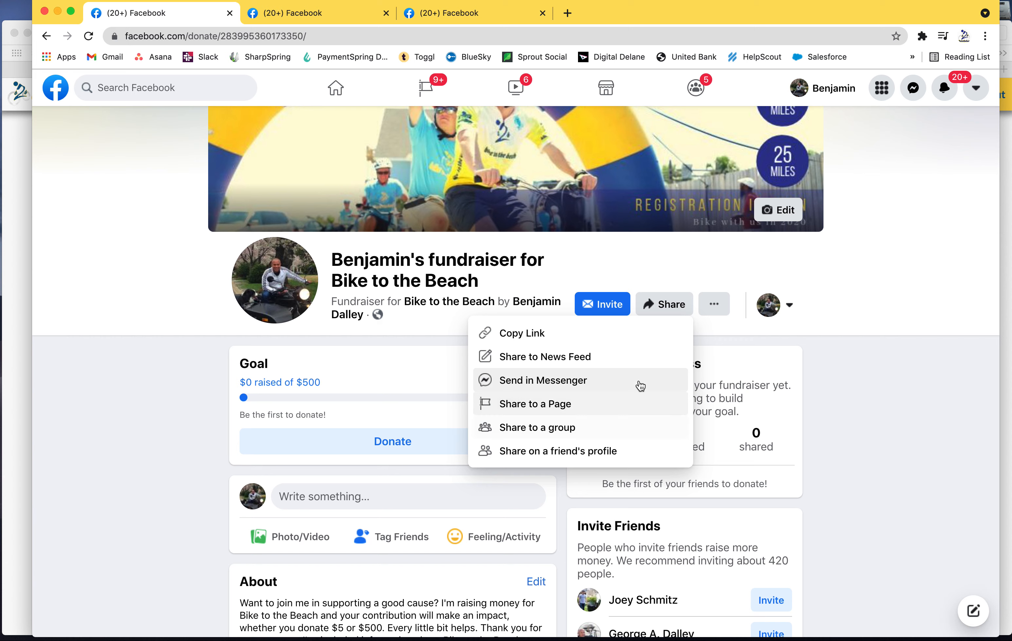
pyautogui.click(880, 357)
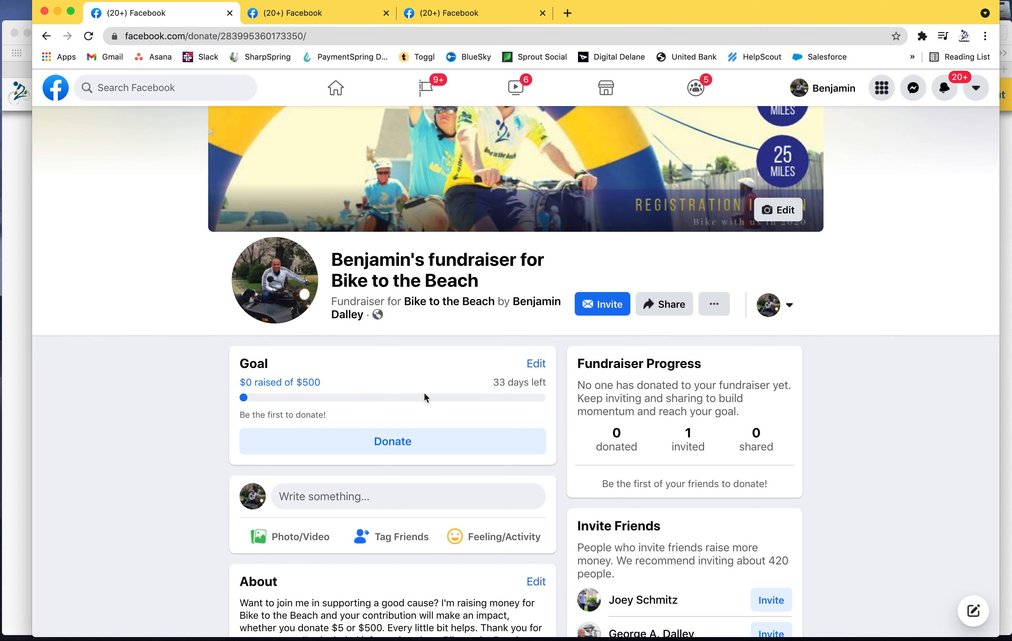
pyautogui.click(316, 13)
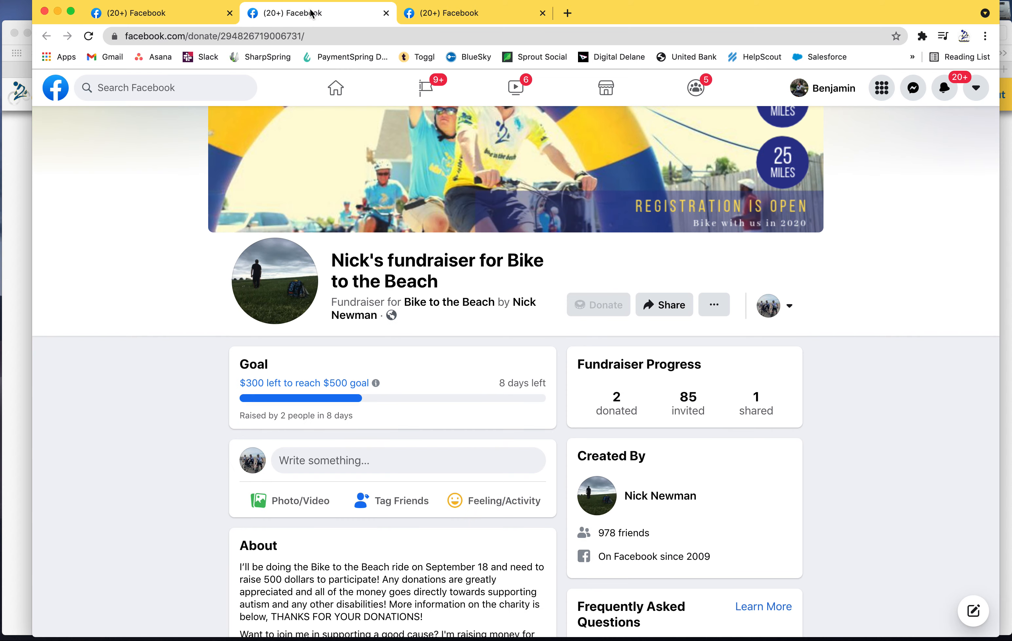
# - Look through the other rider's fundraiser, including its goal, description and the update linking to the rider's Bike to the Beach page
pyautogui.scroll(-5, 383, 255)
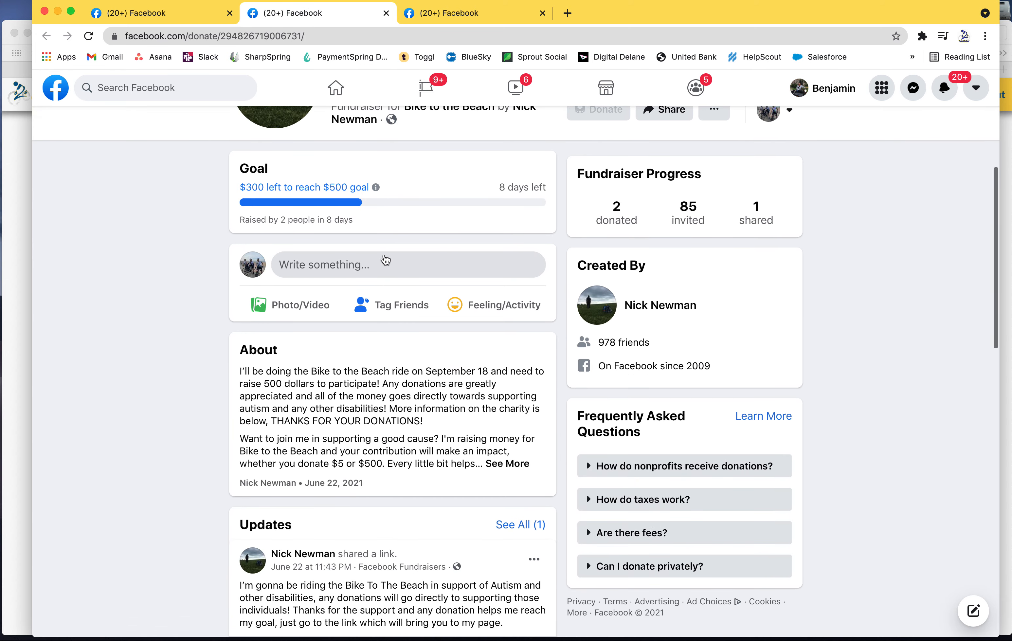
pyautogui.scroll(-1, 385, 259)
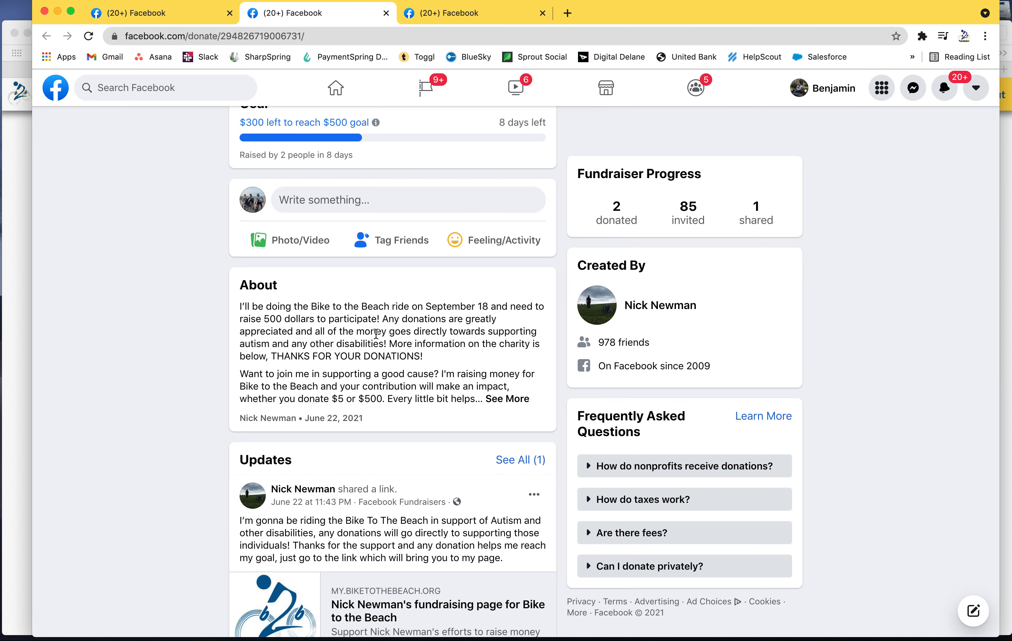
pyautogui.scroll(5, 375, 333)
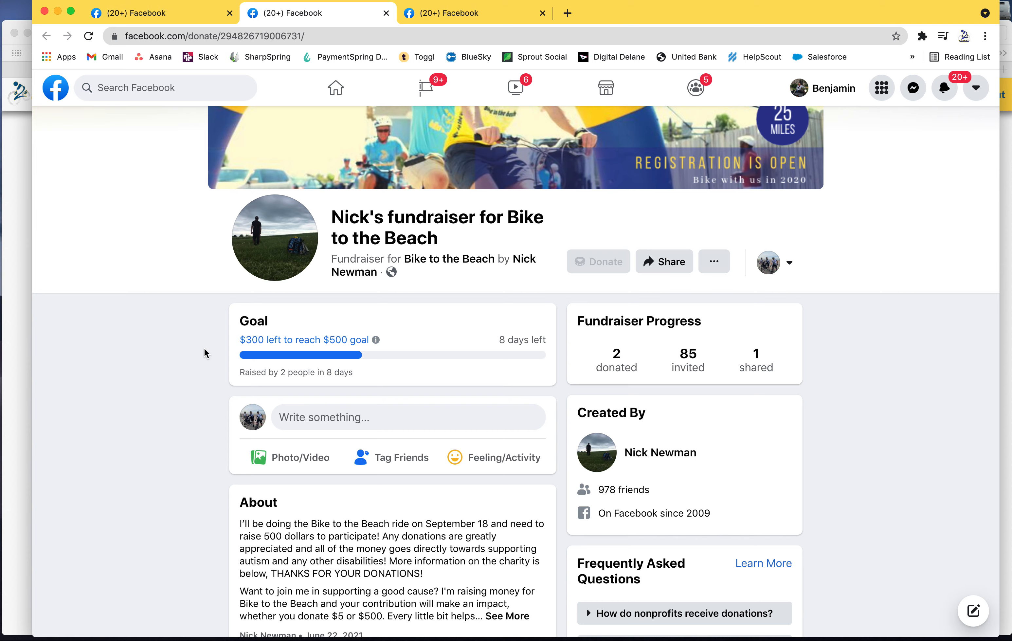
pyautogui.scroll(-7, 507, 369)
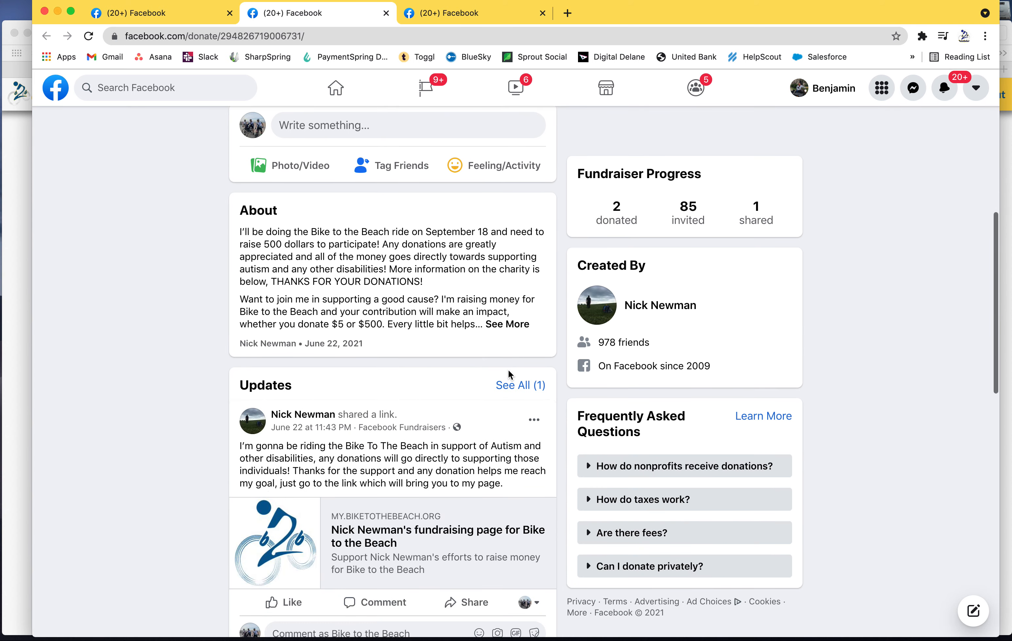
pyautogui.scroll(-4, 507, 369)
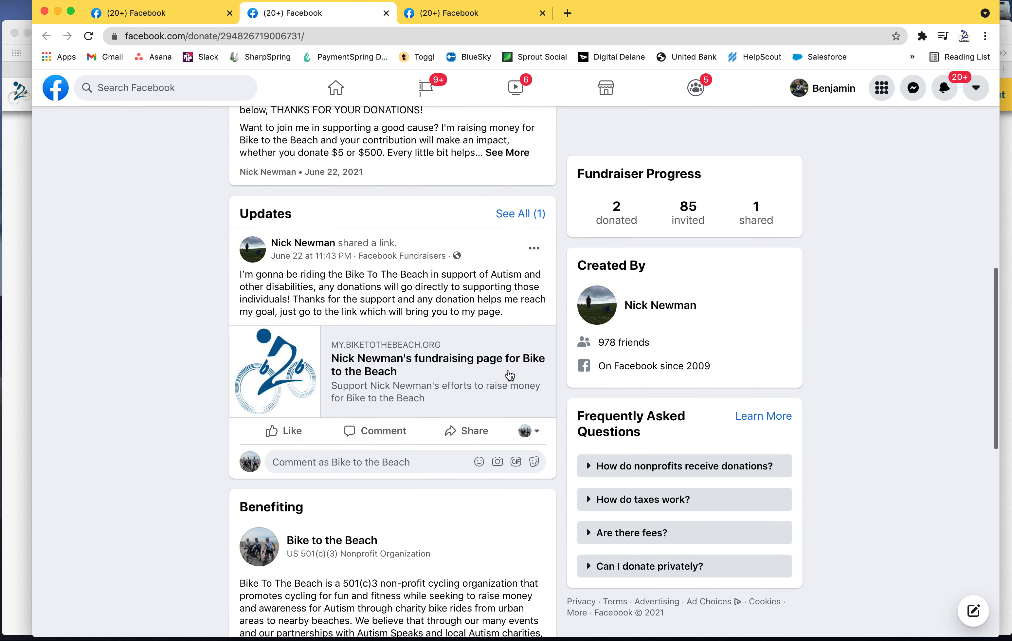
# - Switch to the rider's Bike to the Beach dashboard in Safari and open the form for recording an offline donation
pyautogui.click(18, 269)
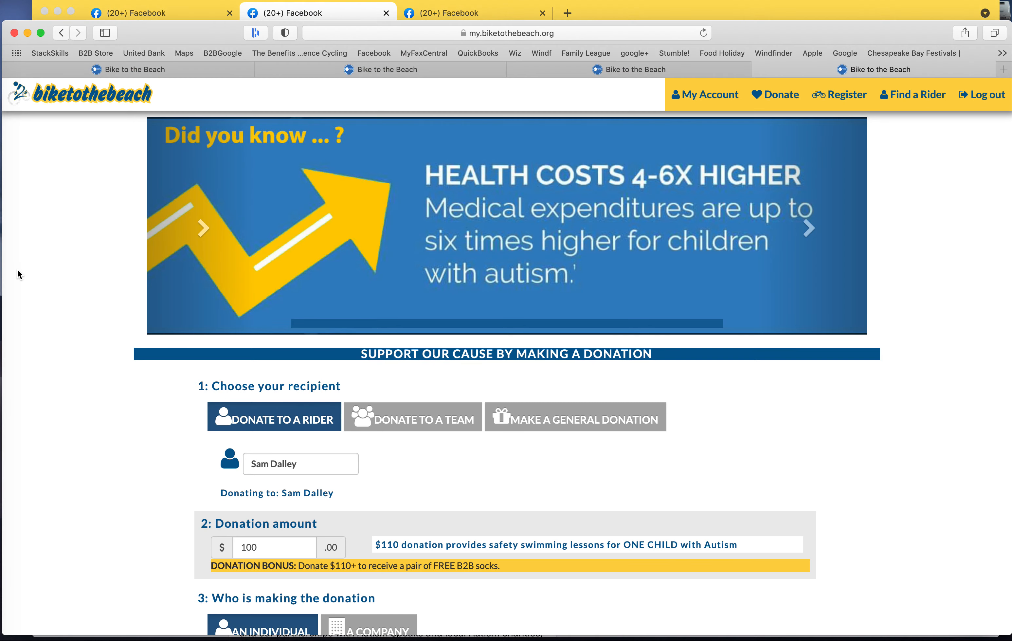
pyautogui.click(106, 70)
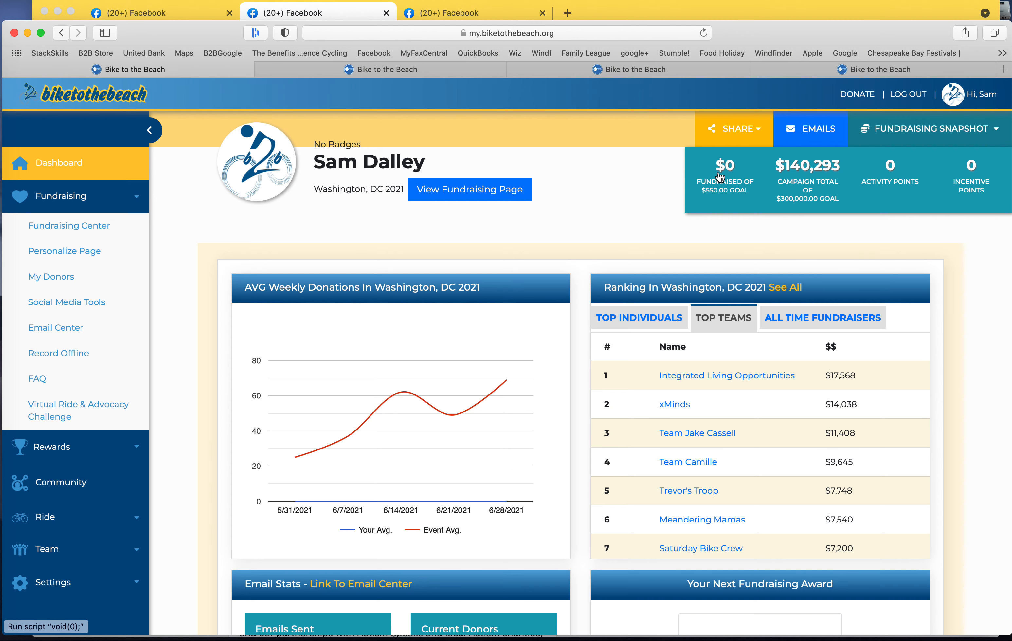
pyautogui.click(65, 354)
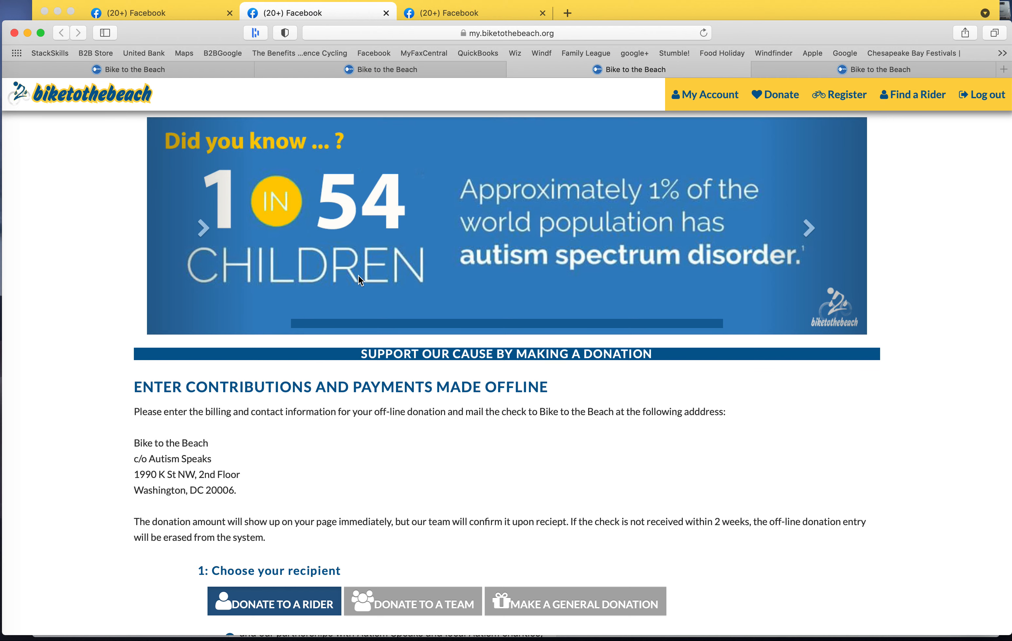
# - Set the offline donation amount to $300 for the preselected rider
pyautogui.scroll(-8, 507, 293)
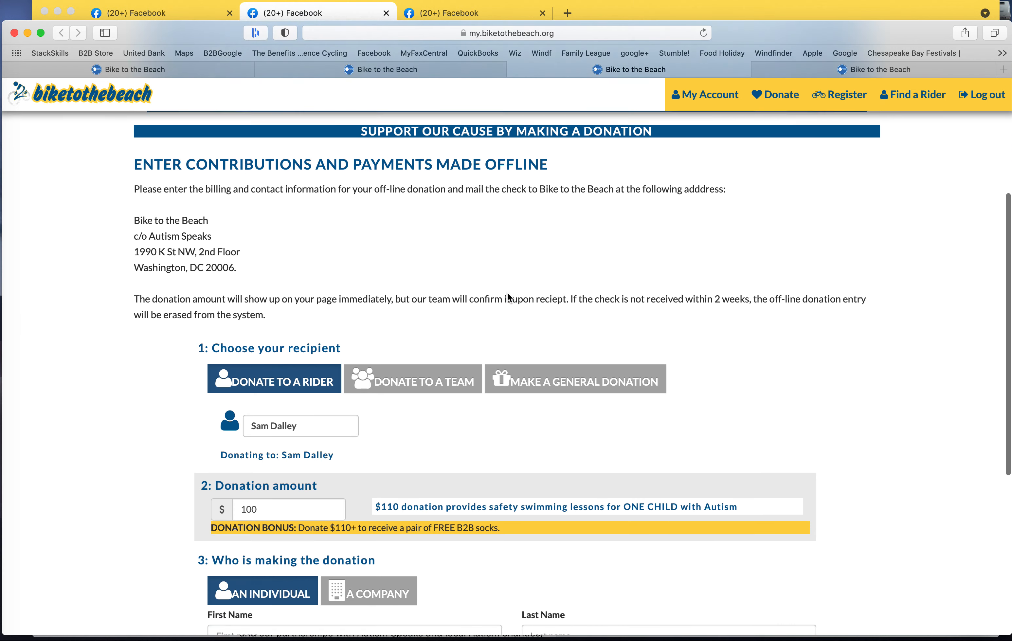
pyautogui.scroll(-2, 424, 355)
pyautogui.click(321, 321)
pyautogui.write('300')
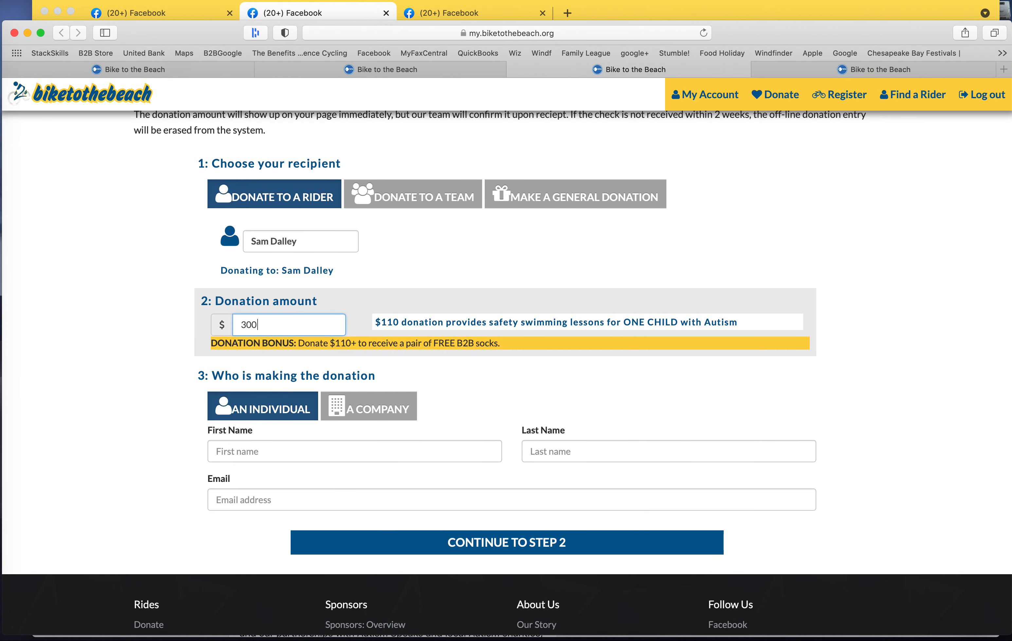
# - Record the donor as a company named Facebook Donations and continue to the second step of the form
pyautogui.click(375, 413)
pyautogui.click(330, 453)
pyautogui.write('Facebook')
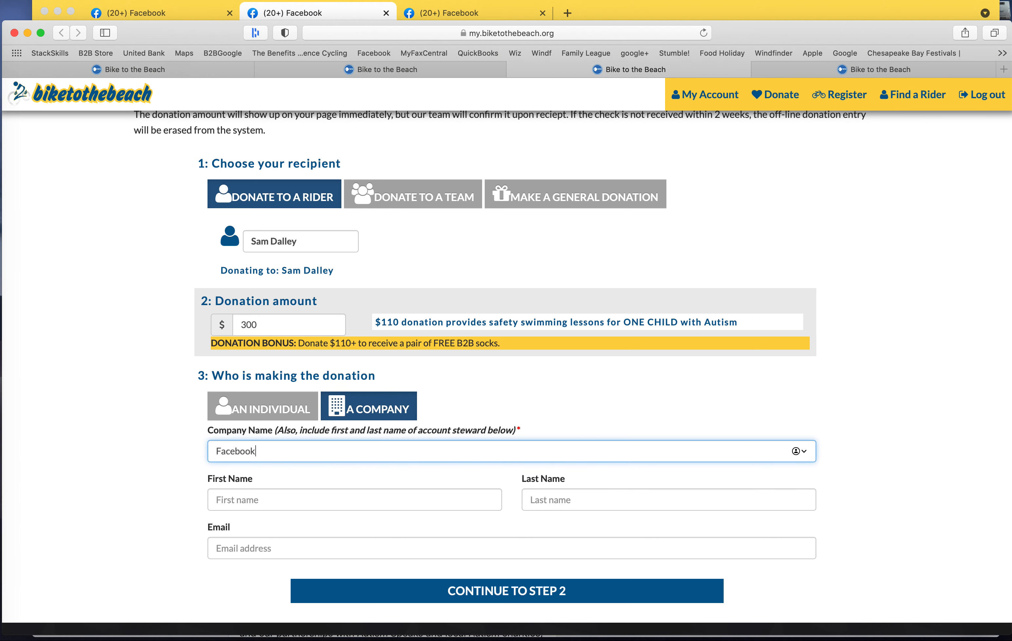
pyautogui.write(' Donations')
pyautogui.click(460, 591)
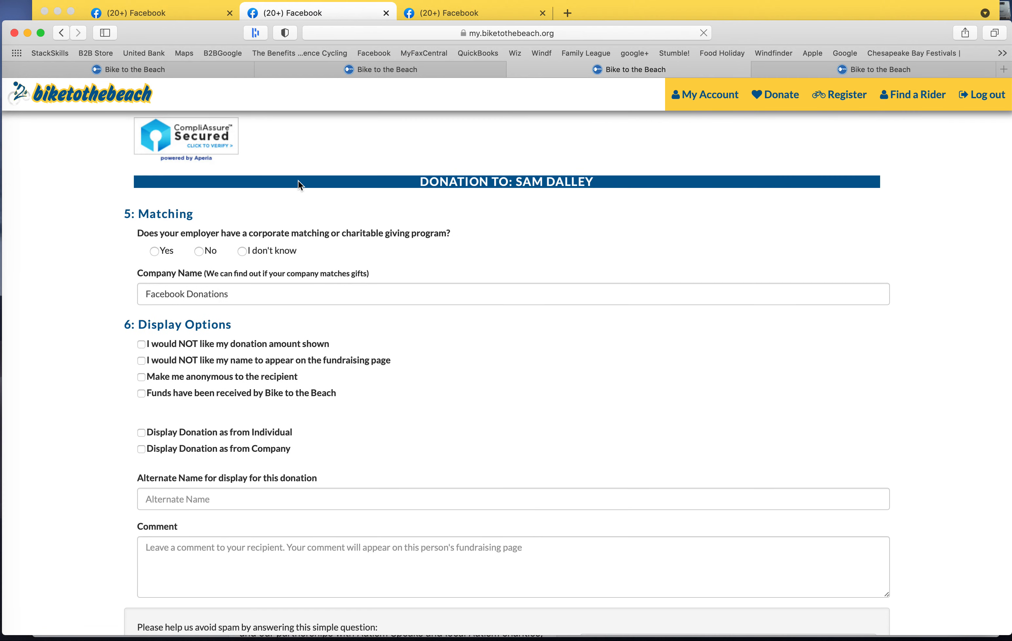
# - Answer No to employer matching, mark the funds as received by Bike to the Beach, and display the donation as from a company
pyautogui.click(199, 251)
pyautogui.moveTo(140, 326); pyautogui.dragTo(225, 327)
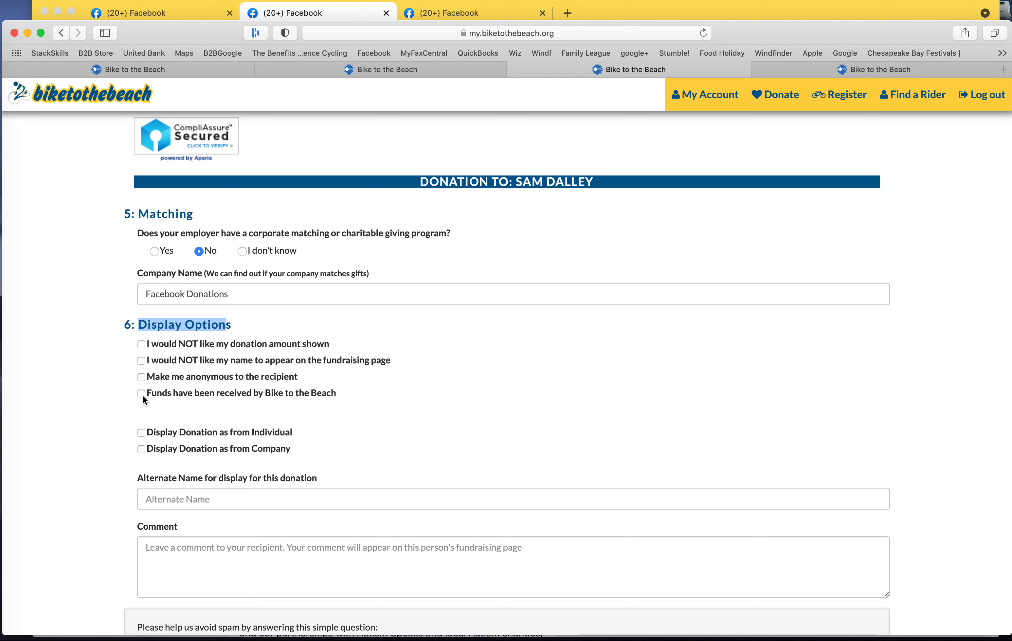
pyautogui.scroll(-3, 145, 381)
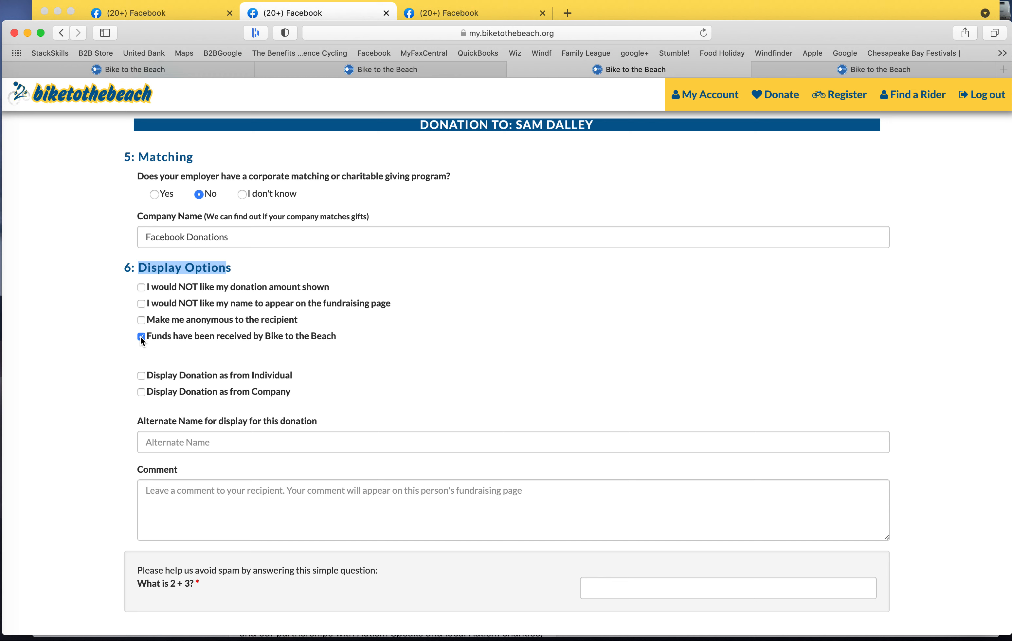
pyautogui.scroll(-2, 141, 372)
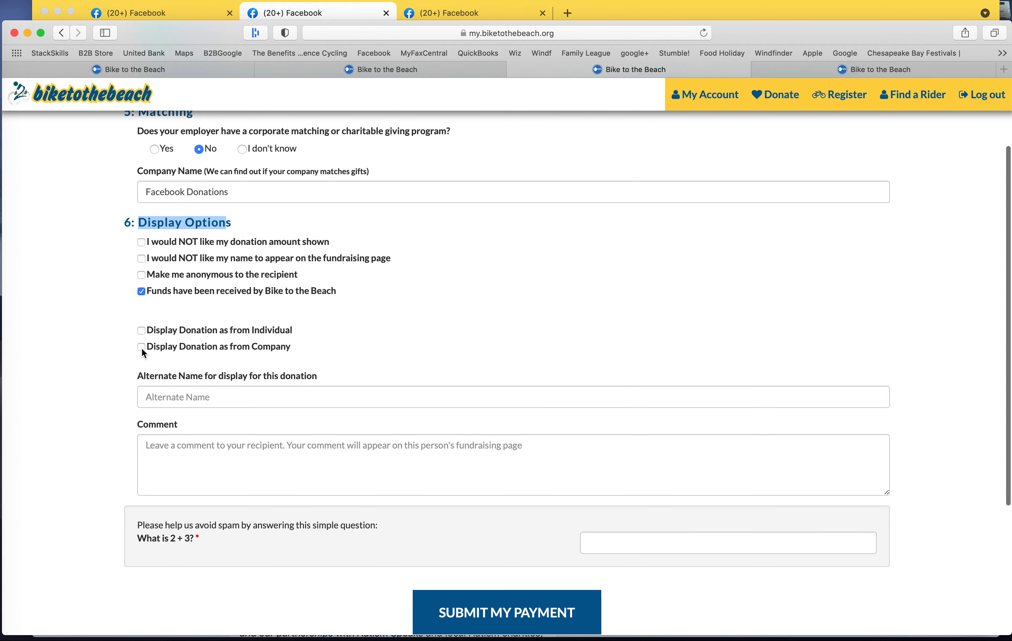
pyautogui.click(142, 348)
# - Answer the anti-spam question with 5 and submit the offline donation
pyautogui.scroll(-5, 114, 341)
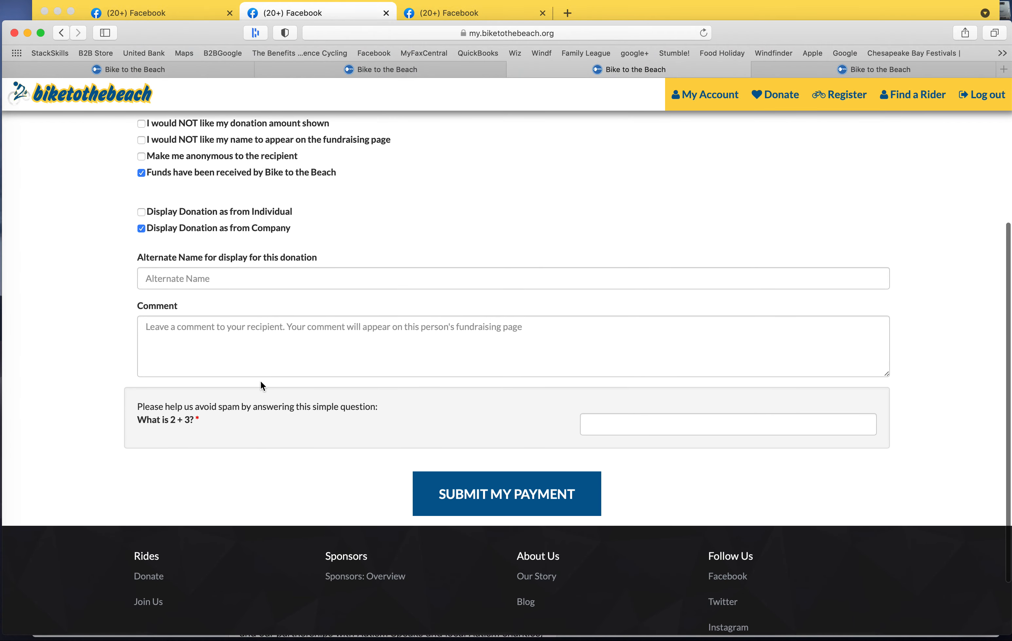
pyautogui.click(620, 422)
pyautogui.write('5')
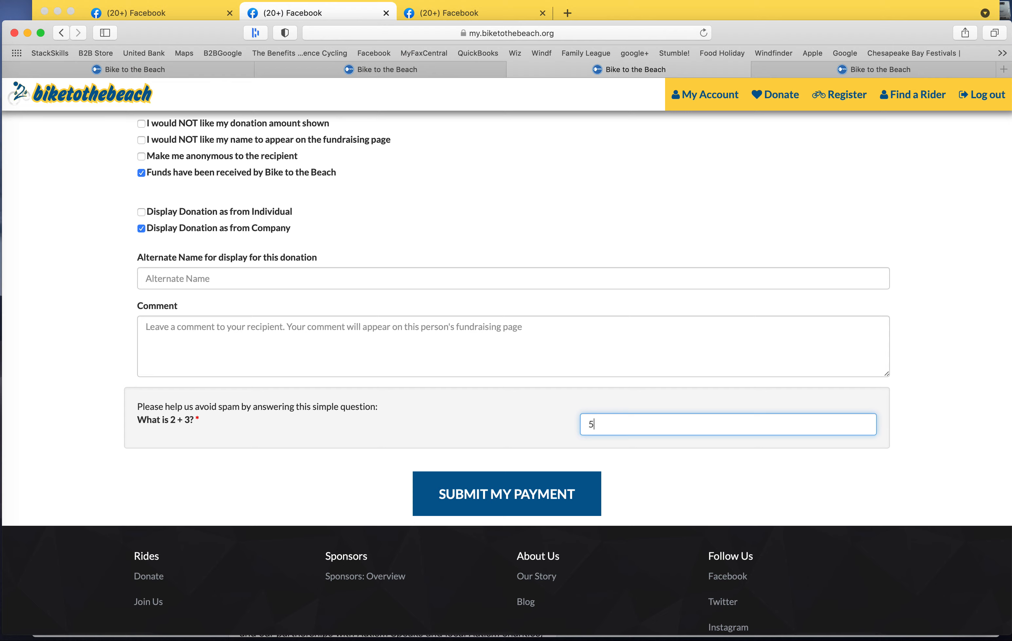
pyautogui.click(505, 491)
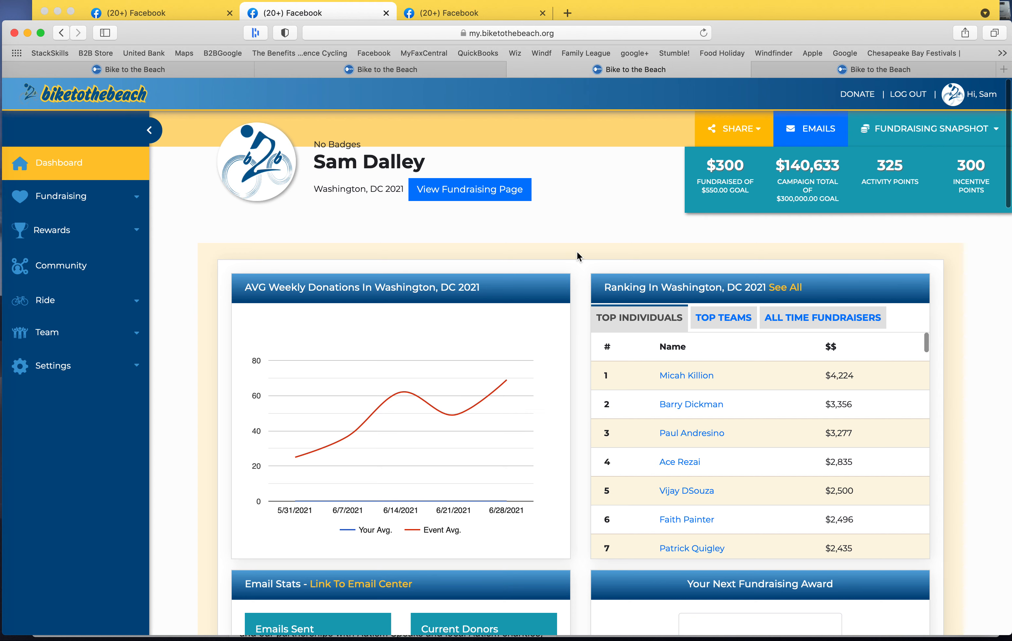
# - Switch to the other rider's Facebook fundraiser in Chrome and review its updates and beneficiary sections
pyautogui.click(466, 14)
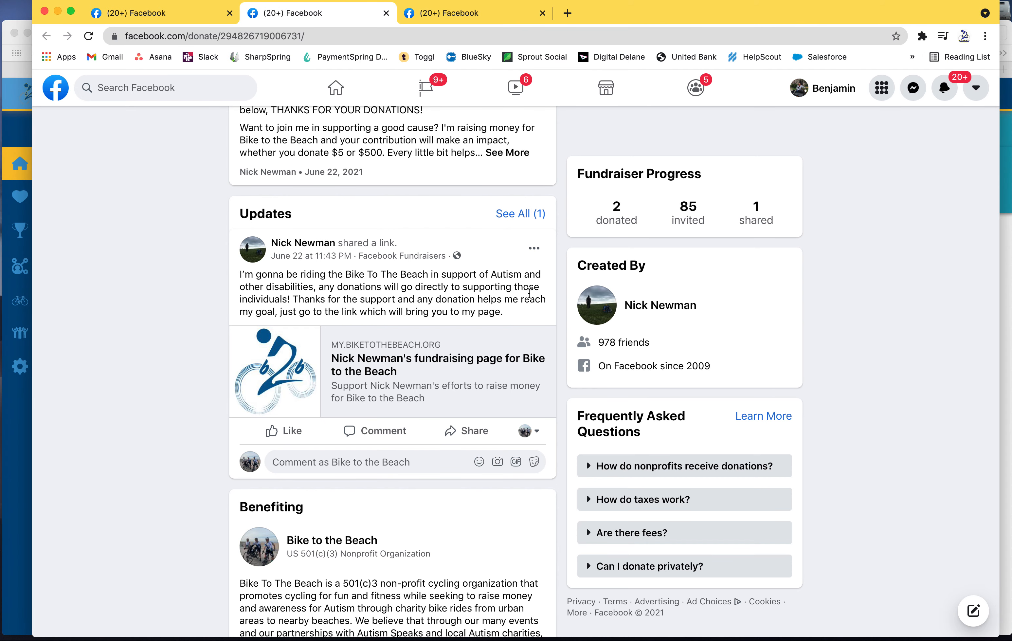
pyautogui.scroll(-7, 529, 292)
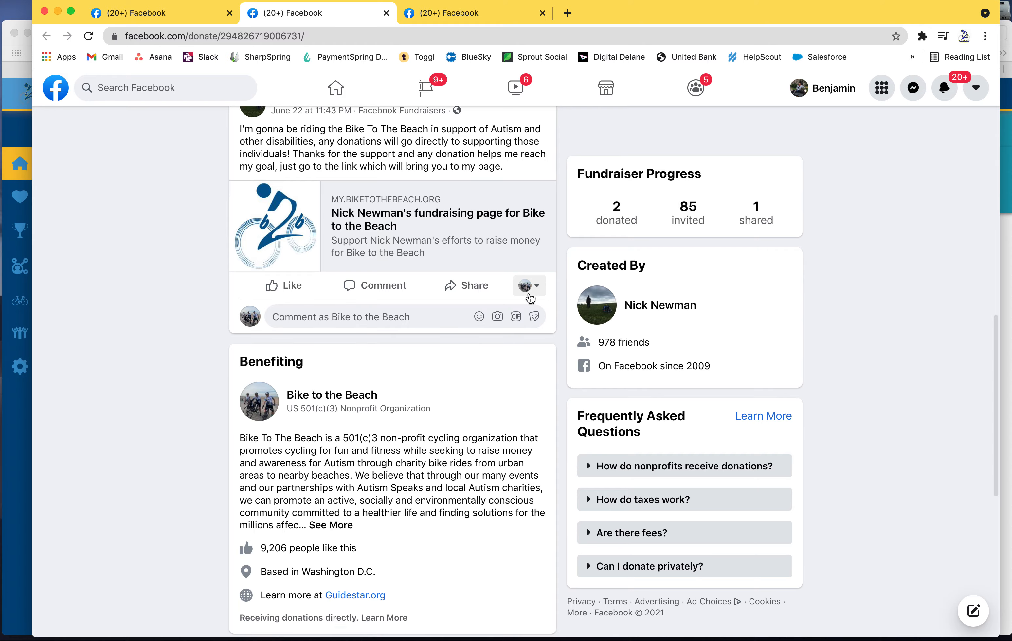
pyautogui.scroll(-3, 530, 299)
pyautogui.scroll(15, 529, 292)
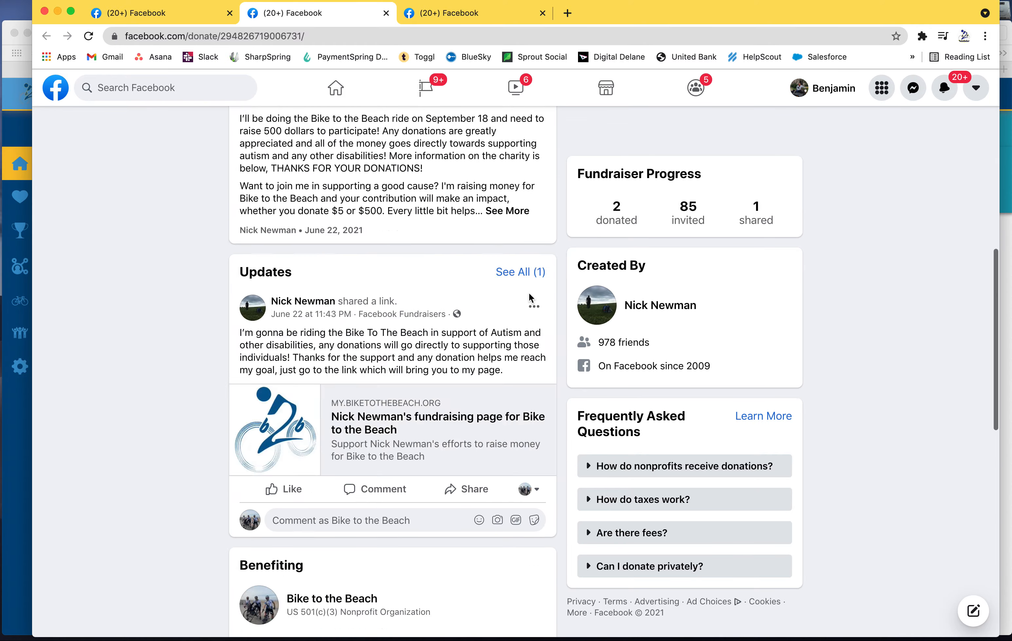
# - Compare both Facebook fundraisers with the rider's dashboard in Safari, and expand the dashboard's fundraising options
pyautogui.click(169, 17)
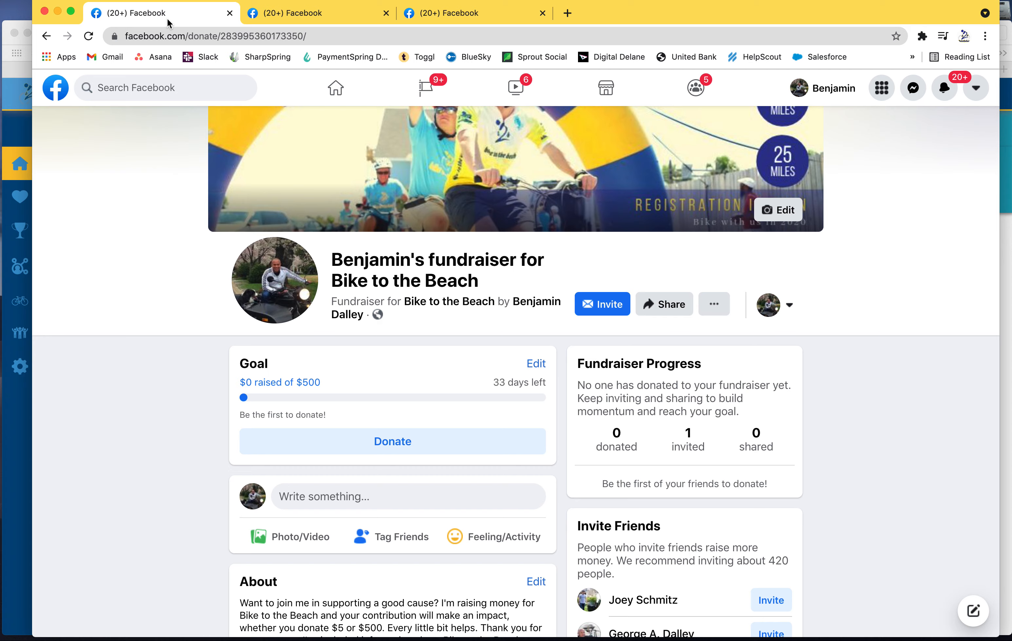
pyautogui.click(24, 418)
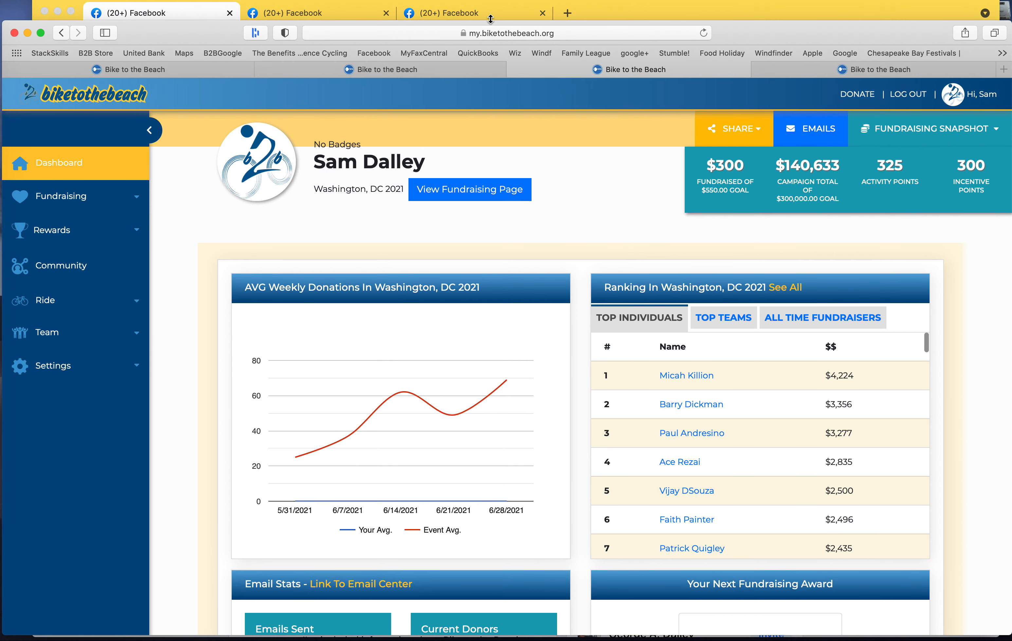
pyautogui.click(345, 16)
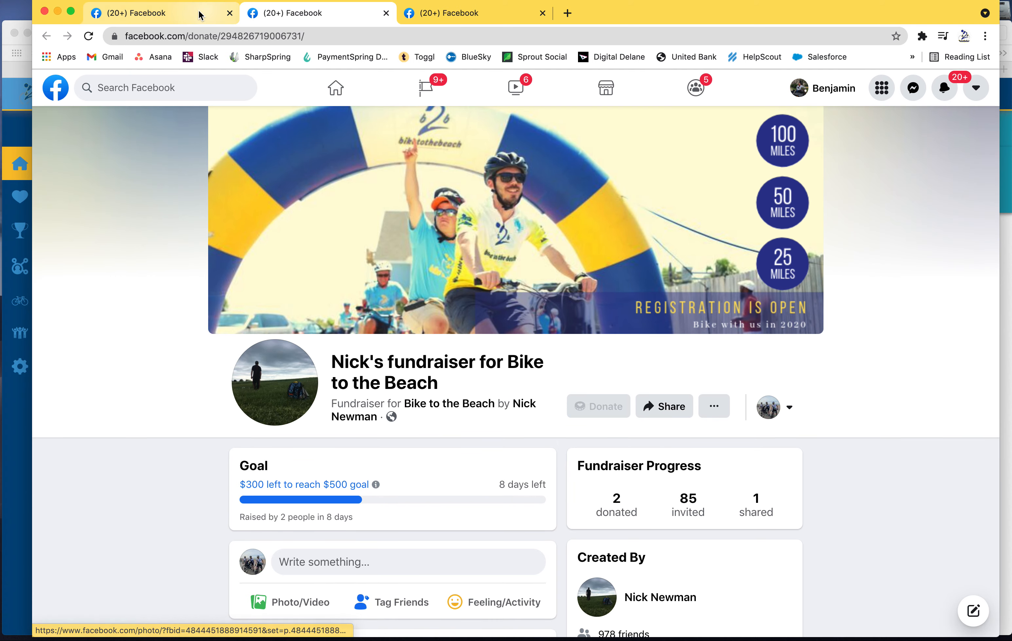
pyautogui.click(187, 16)
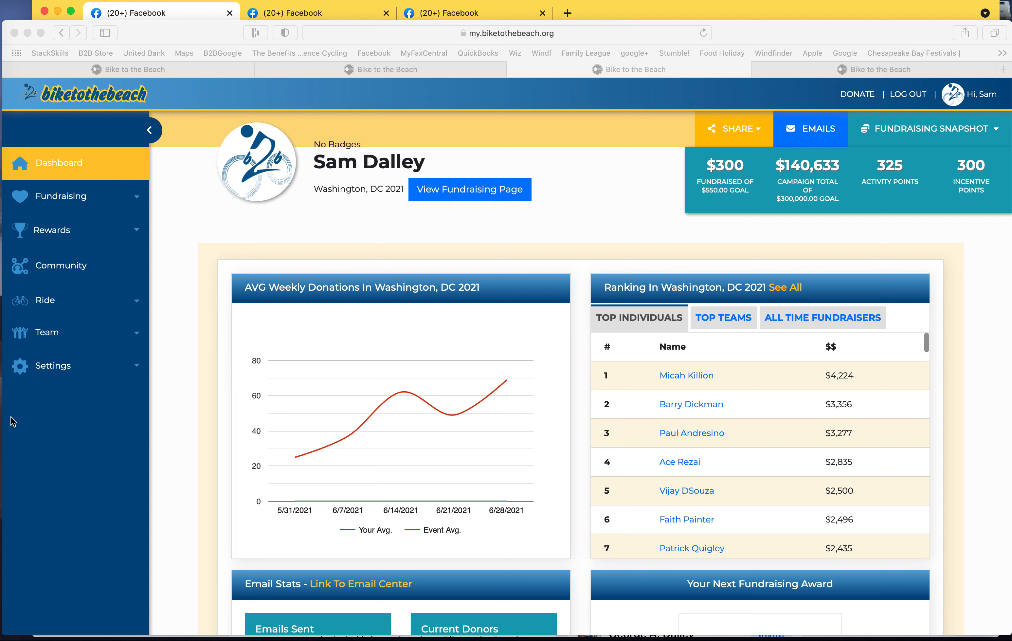
pyautogui.click(10, 418)
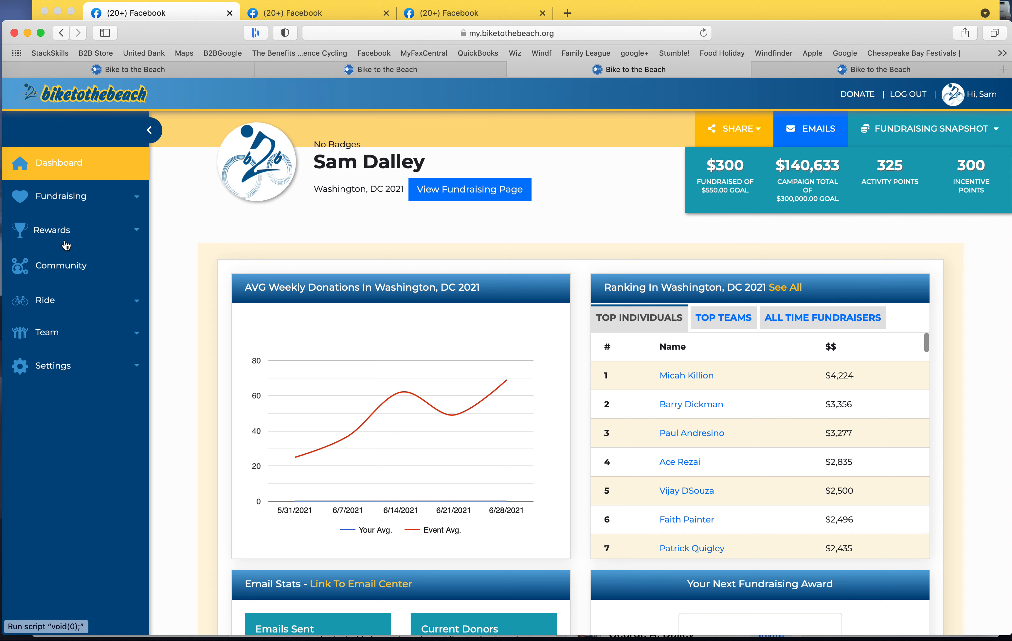
pyautogui.click(83, 198)
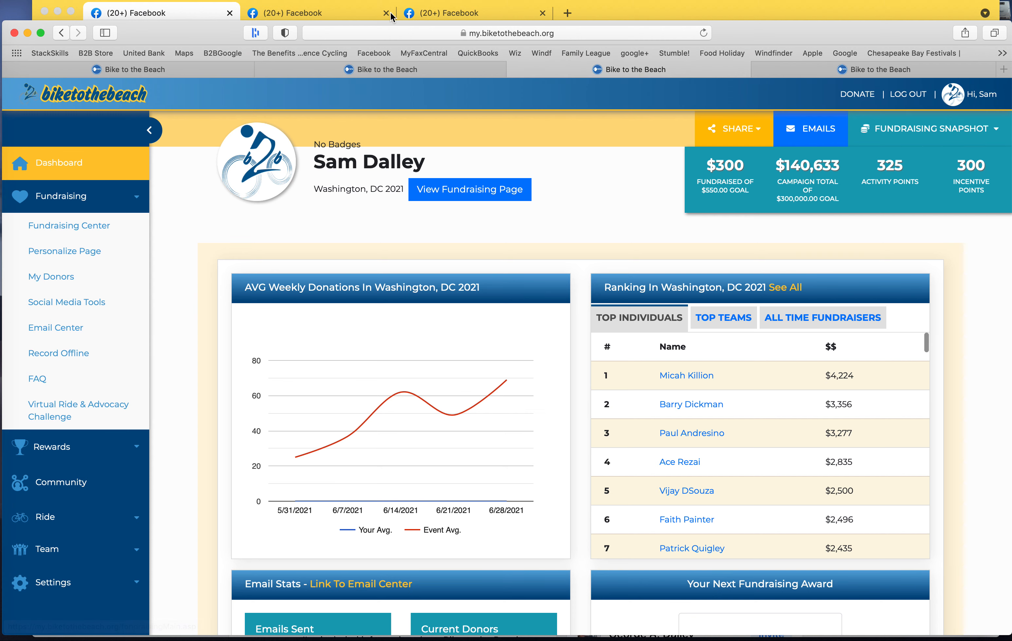
# - Return to Chrome and review the other rider's fundraiser goal and description, and the own fundraiser's description, beneficiary, invitation, sharing and link sections
pyautogui.click(326, 13)
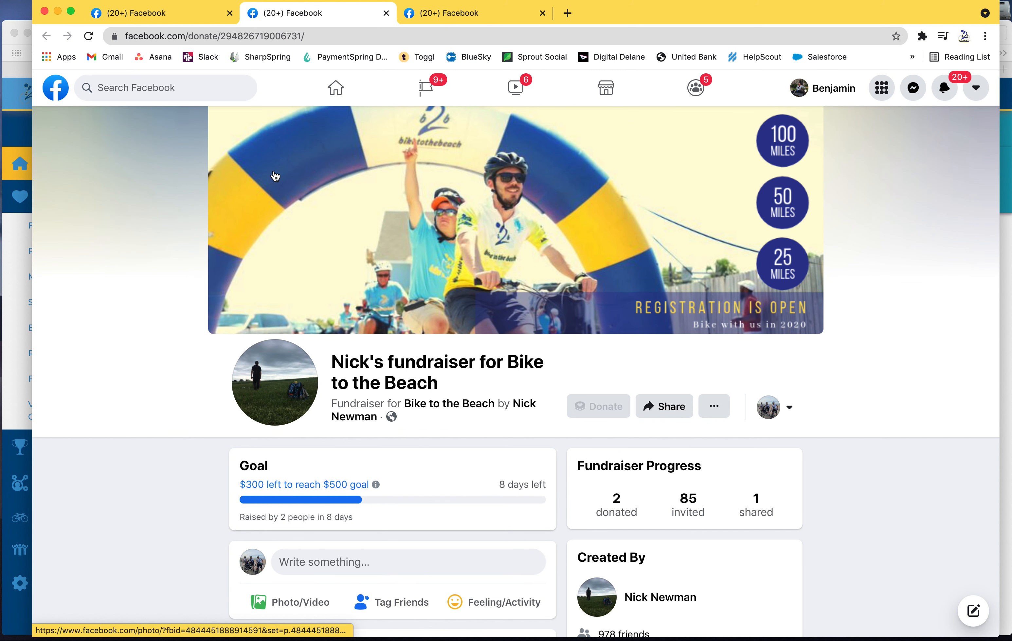
pyautogui.scroll(-5, 208, 224)
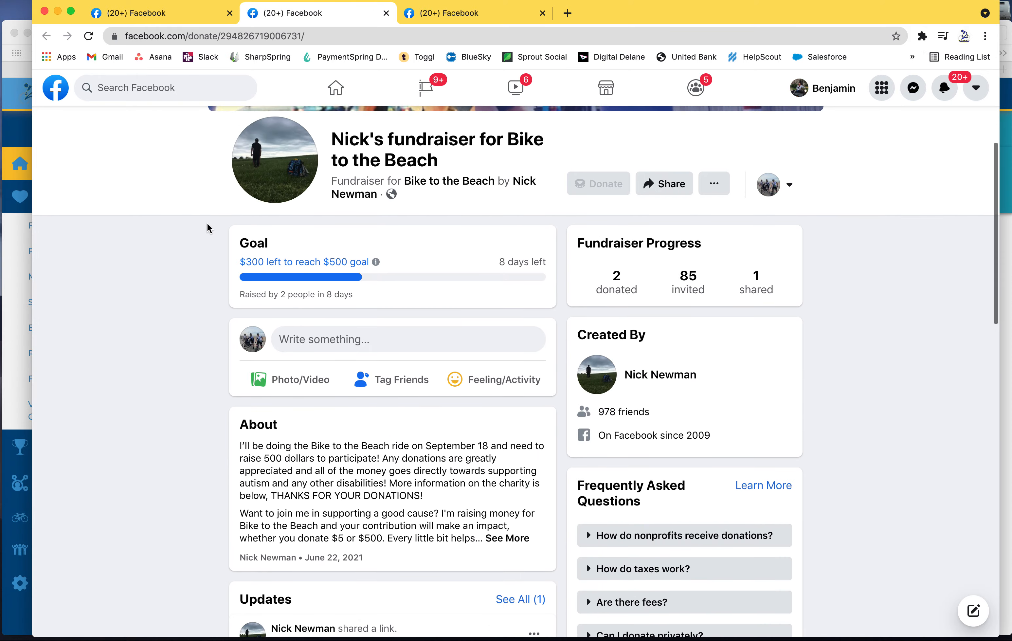
pyautogui.click(179, 15)
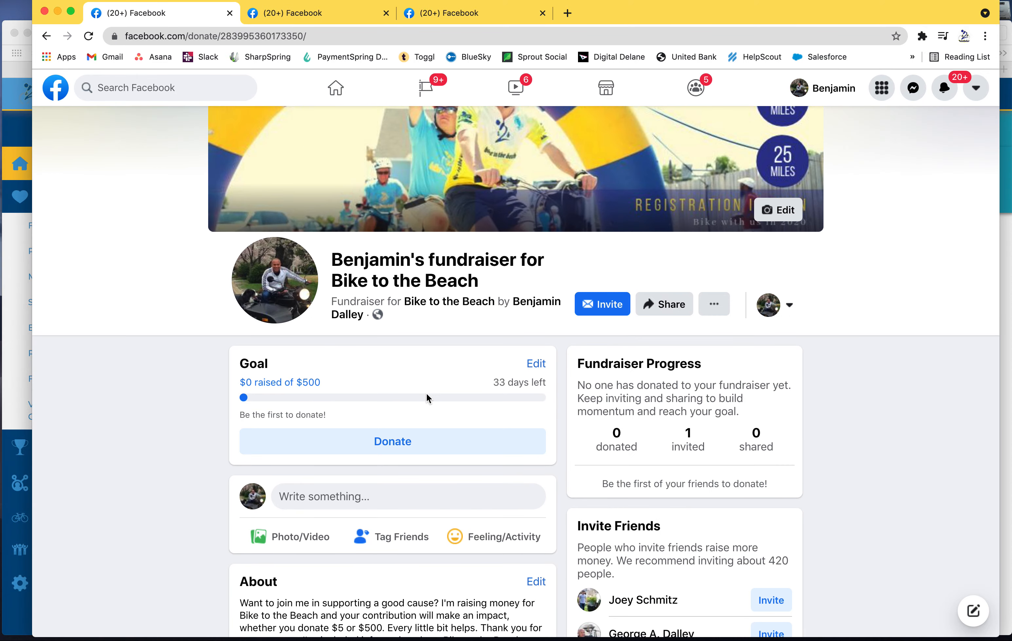
pyautogui.scroll(-5, 426, 397)
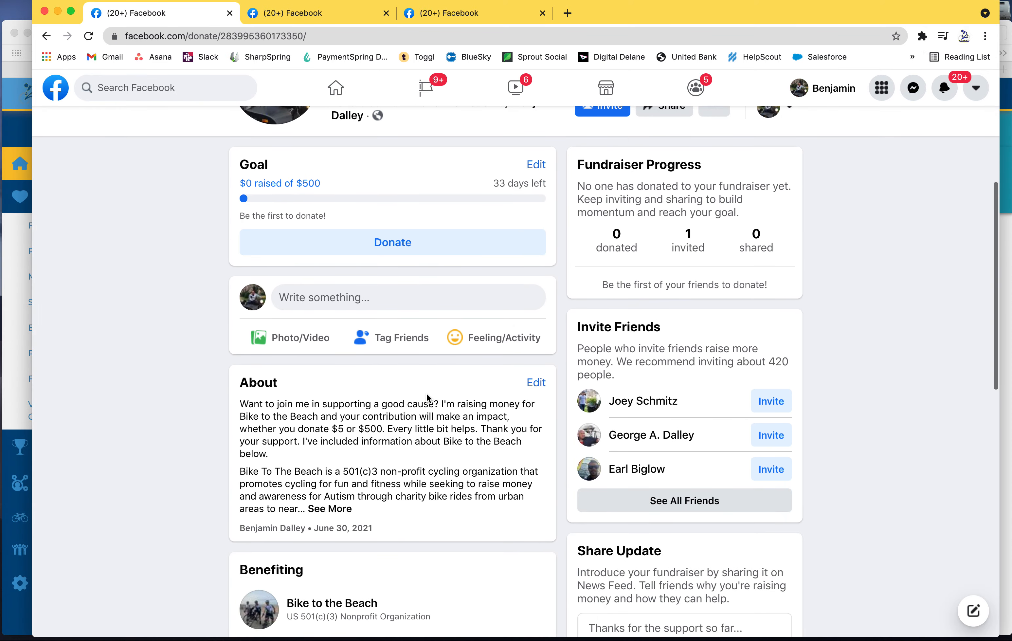
pyautogui.scroll(-10, 839, 262)
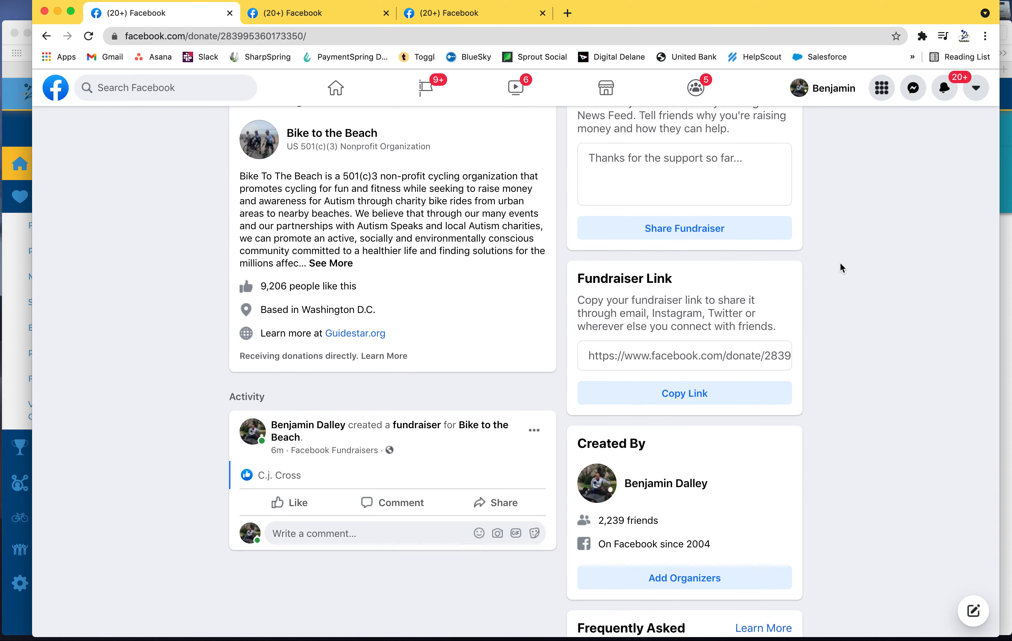
pyautogui.scroll(15, 839, 262)
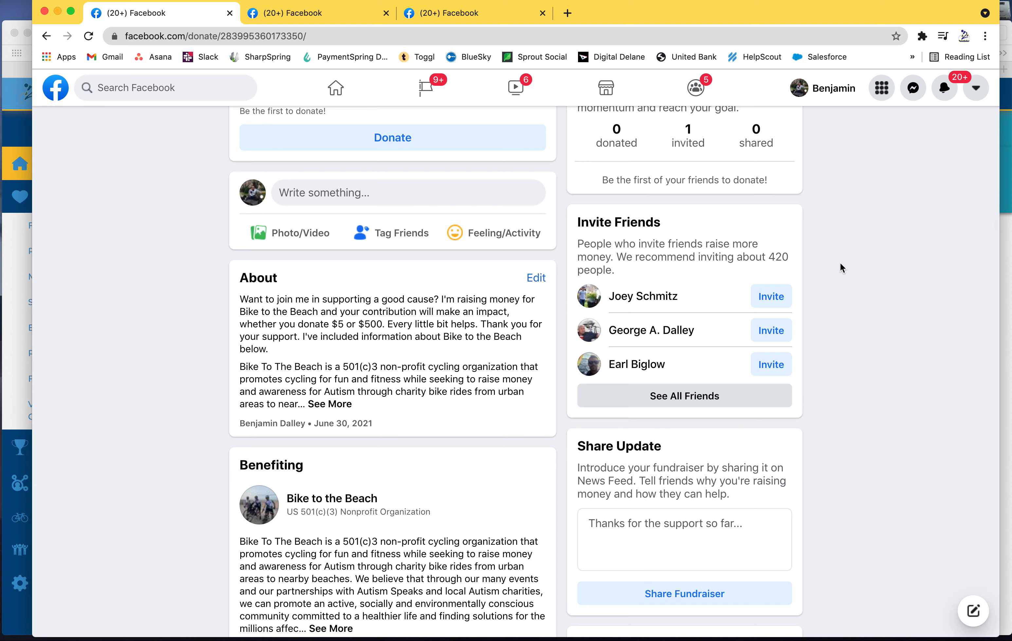